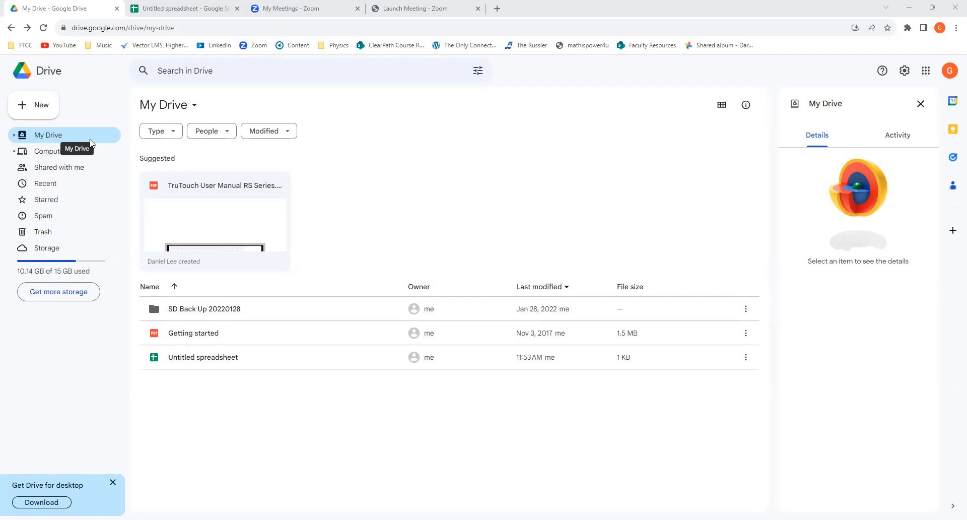
Create a blank Google Sheets spreadsheet and head columns A to C "Drop Height (cm)", "Bounce Height - Ball 1 (cm)" and "Bounce Height - Ball 2 (cm)".
click(43, 112)
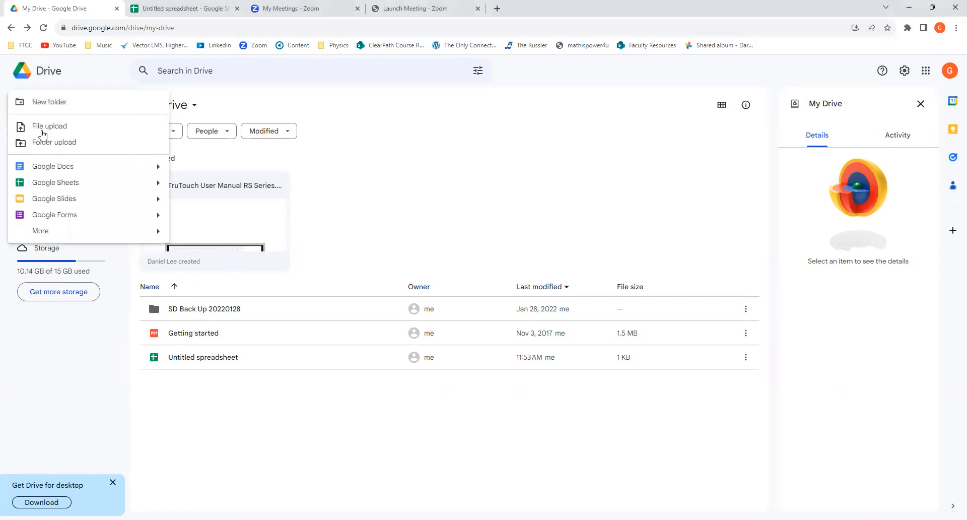
click(117, 186)
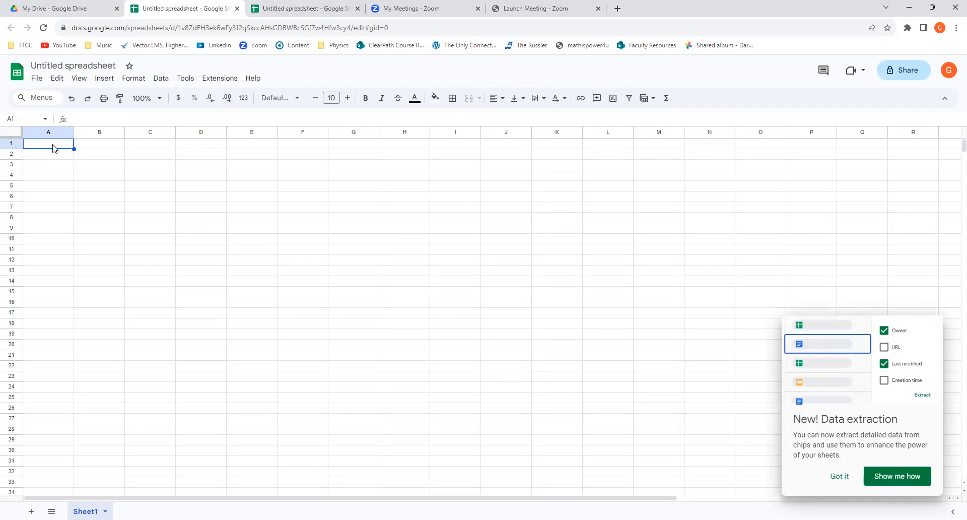
text(Drop Height (cm))
key(Tab)
text(Bounce)
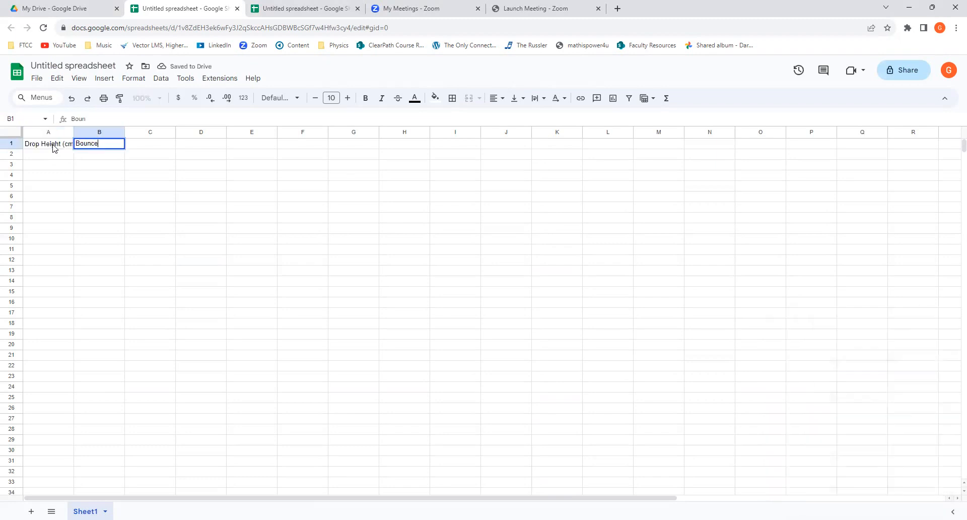
text( Height - B)
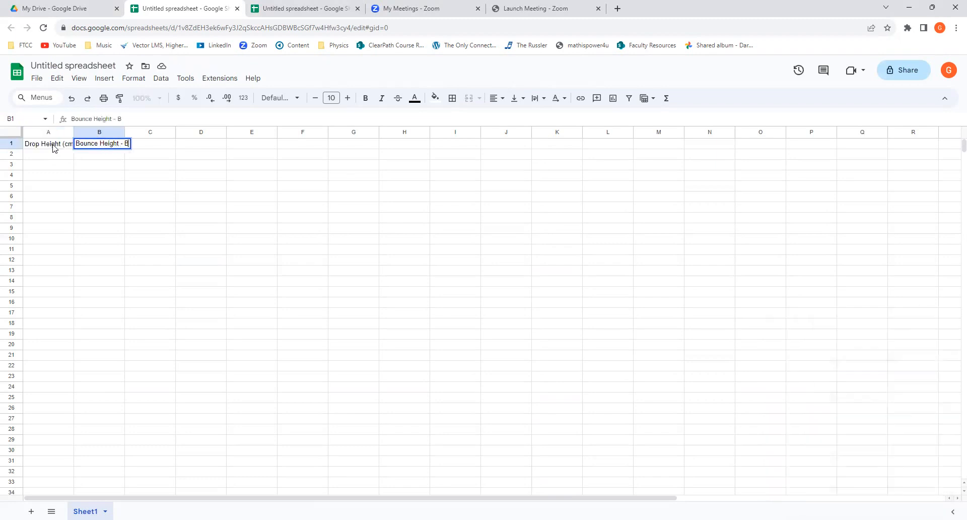
text(all 1 (cm))
key(Tab)
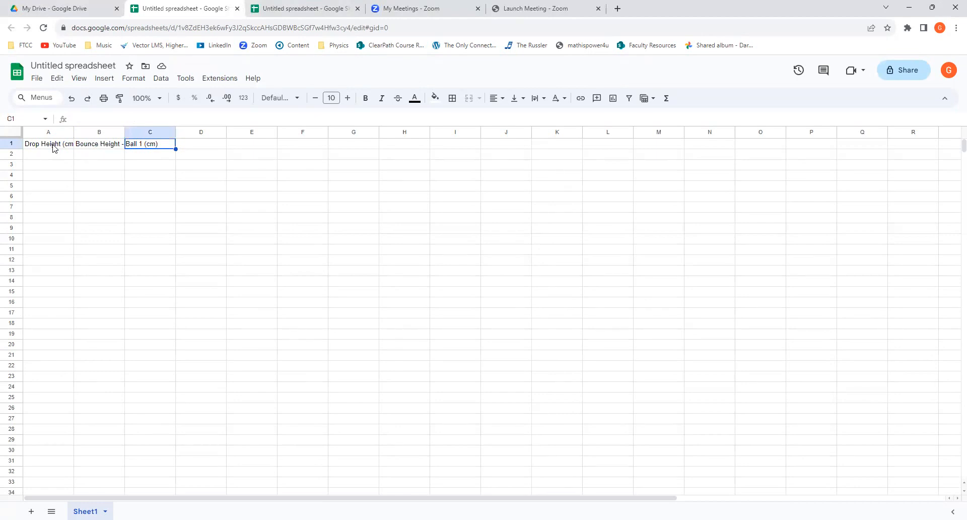
text(Boun)
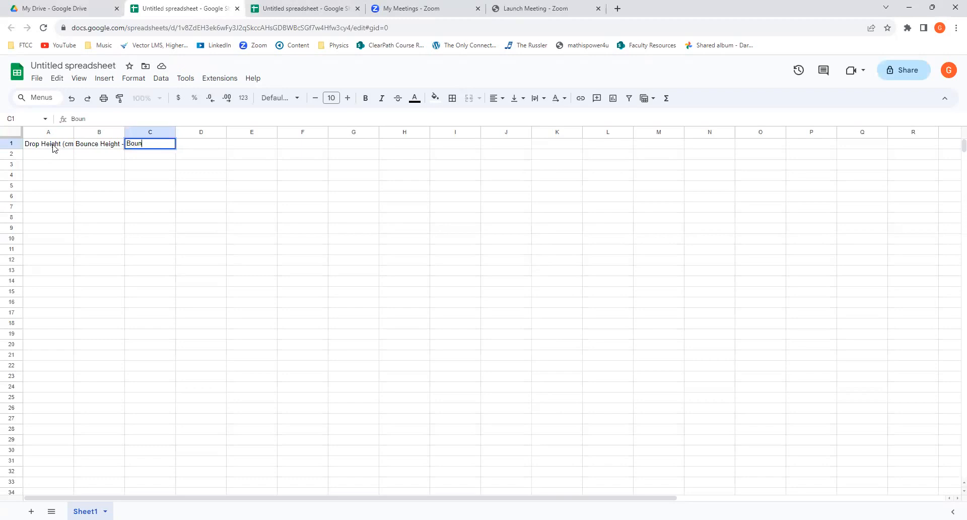
text(ce Height - Ball 2 (cm))
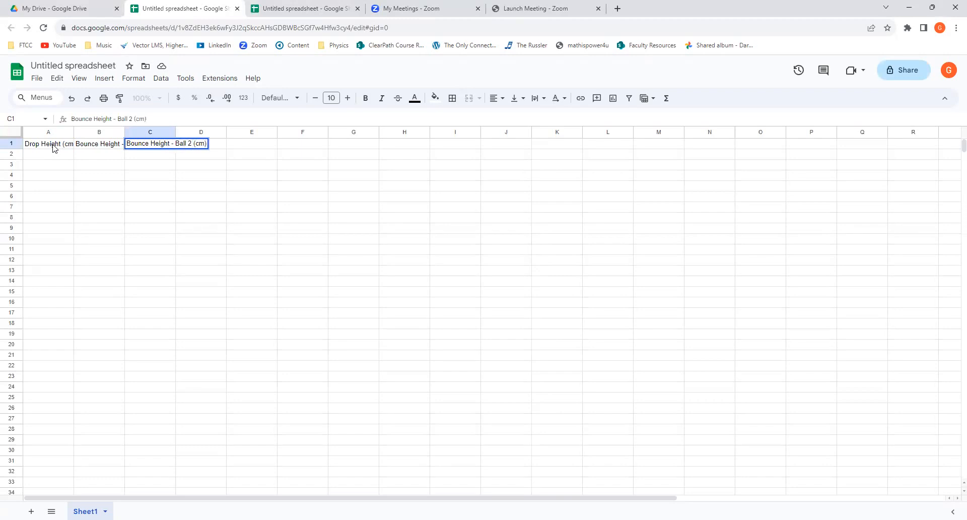
click(64, 197)
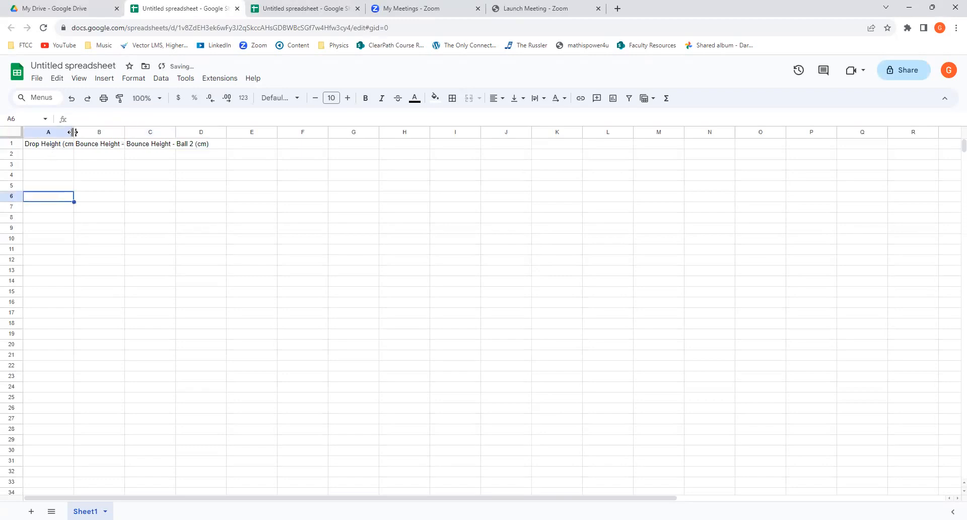
Fit the widths of columns A, B and C to their heading text.
double_click(74, 132)
double_click(129, 132)
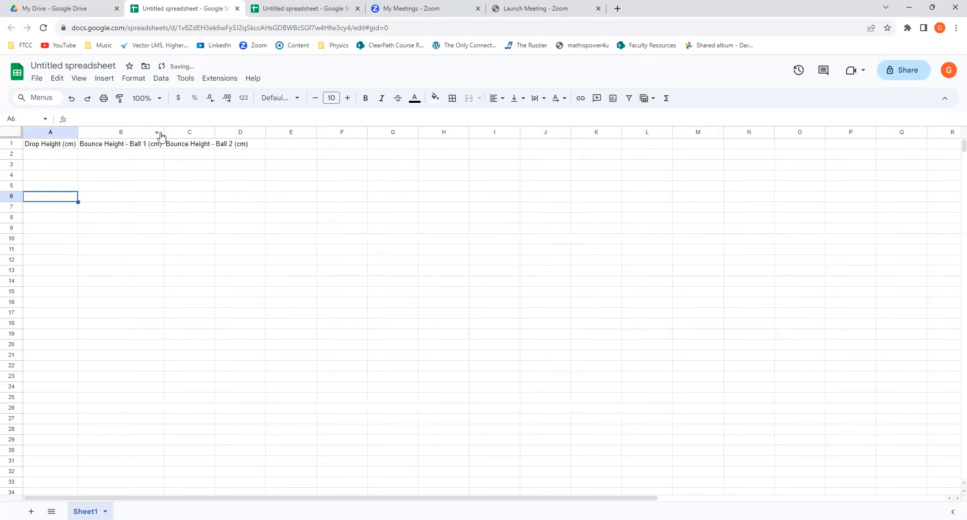
double_click(215, 132)
Copy the measurements in A2:C6 from the other open untitled spreadsheet and paste them into the new sheet starting at cell A2.
click(65, 155)
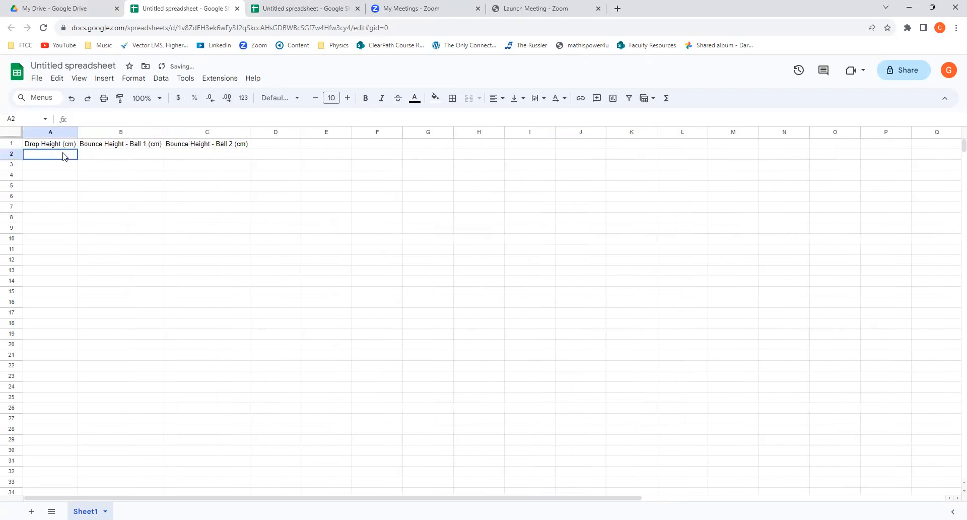
click(311, 10)
drag(67, 155, 225, 200)
key(ctrl+c)
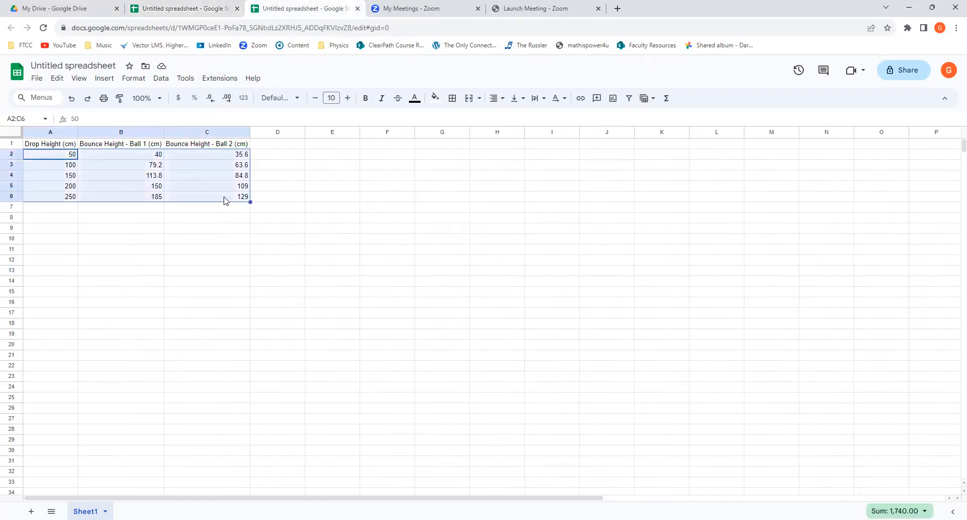
click(189, 9)
key(ctrl+v)
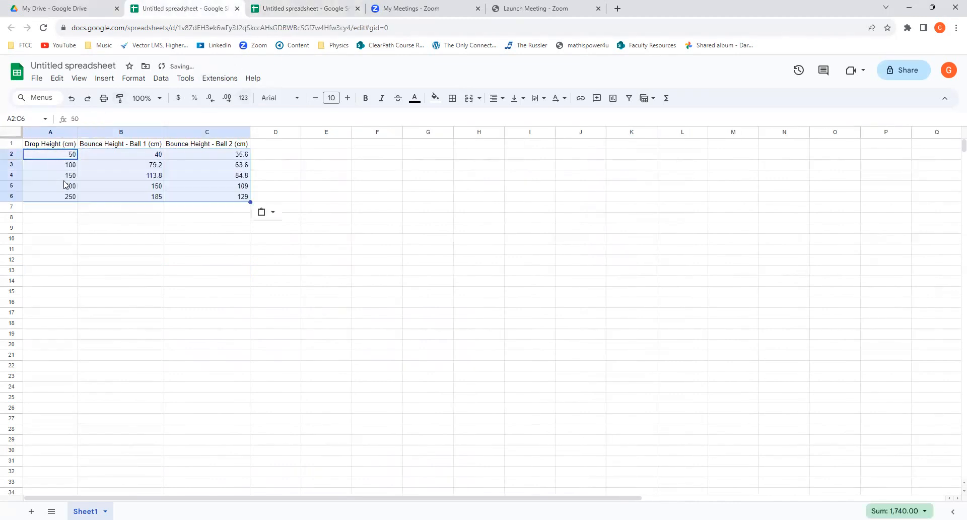
click(141, 243)
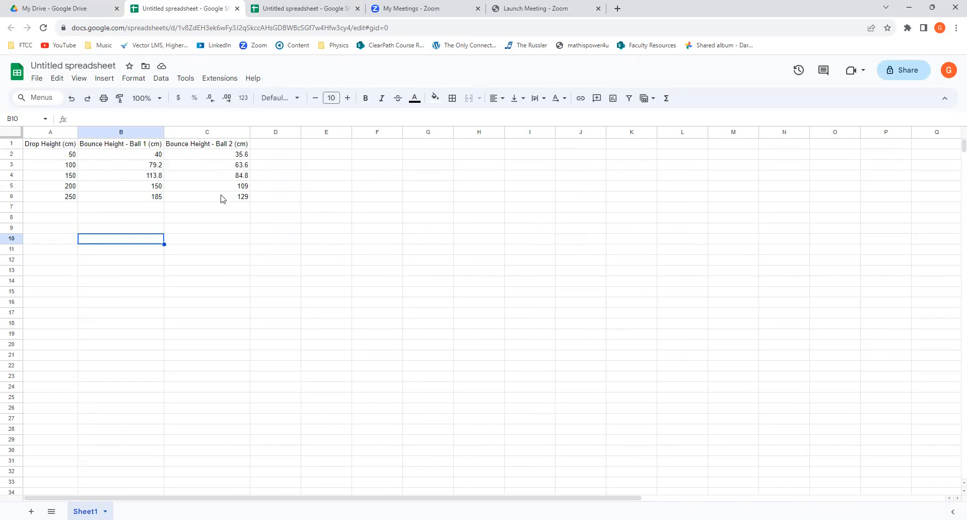
Insert a chart into the sheet and set its type to Scatter chart.
click(104, 78)
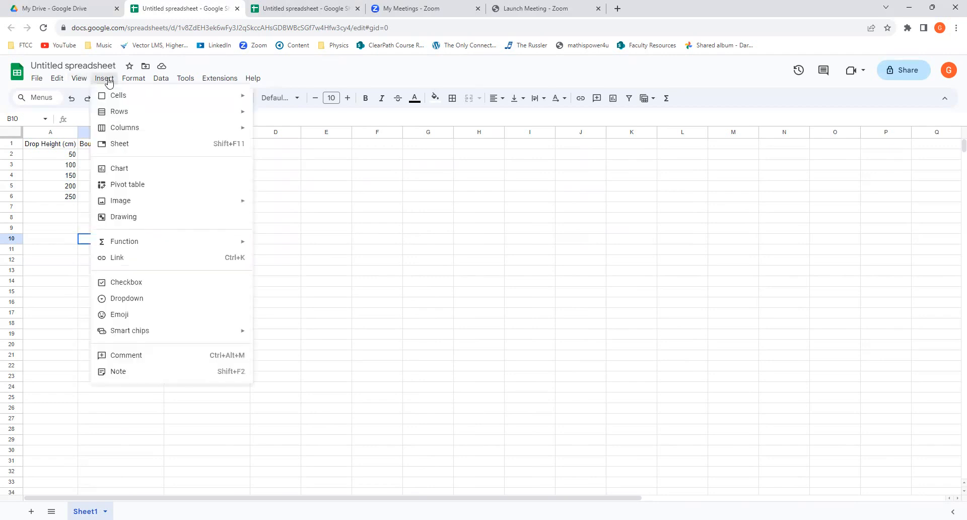
click(123, 171)
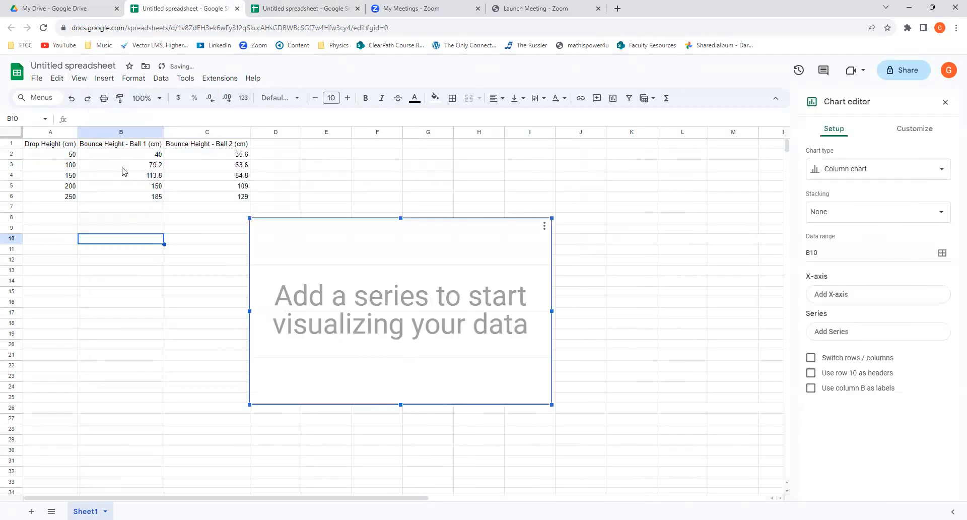
click(876, 170)
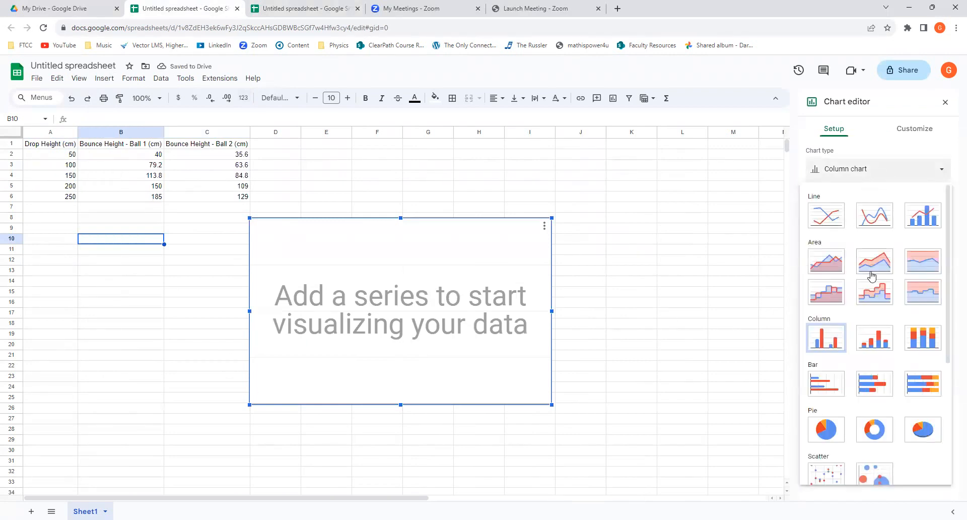
scroll(875, 265, down, 4)
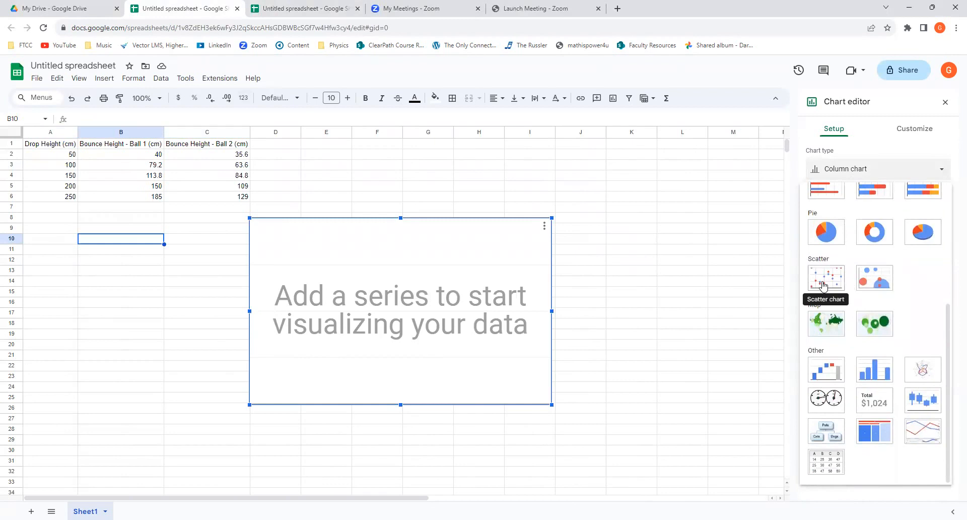
click(823, 286)
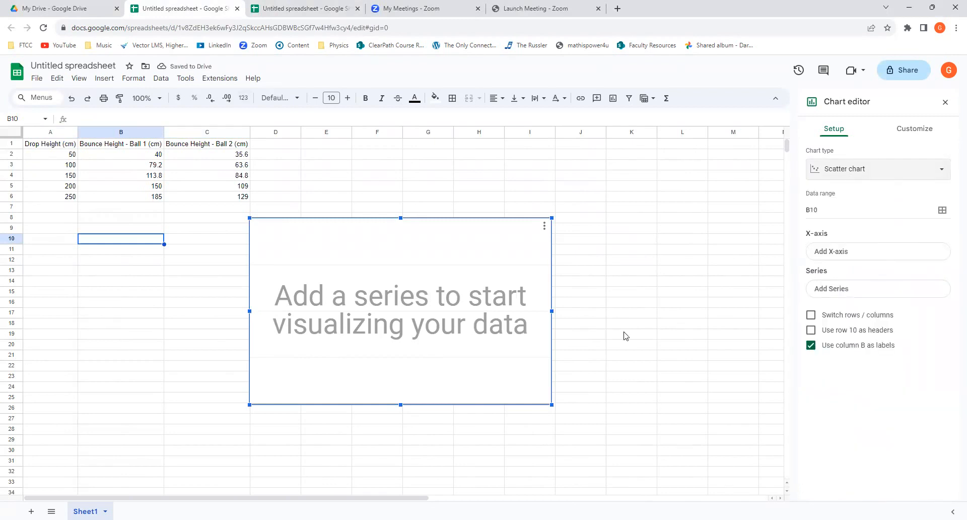
Set the scatter chart's data range to A1:C6 and use row 1 as headers.
click(847, 209)
click(942, 210)
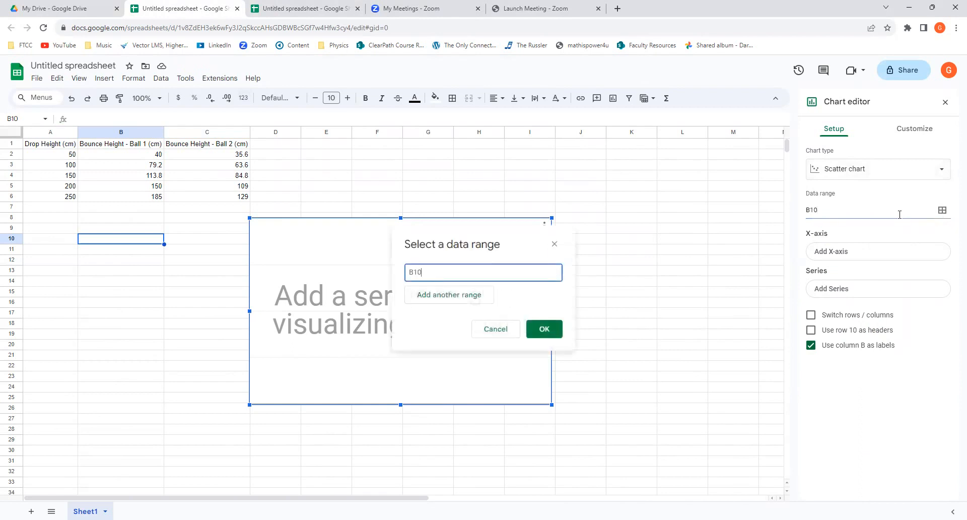
drag(45, 146, 215, 196)
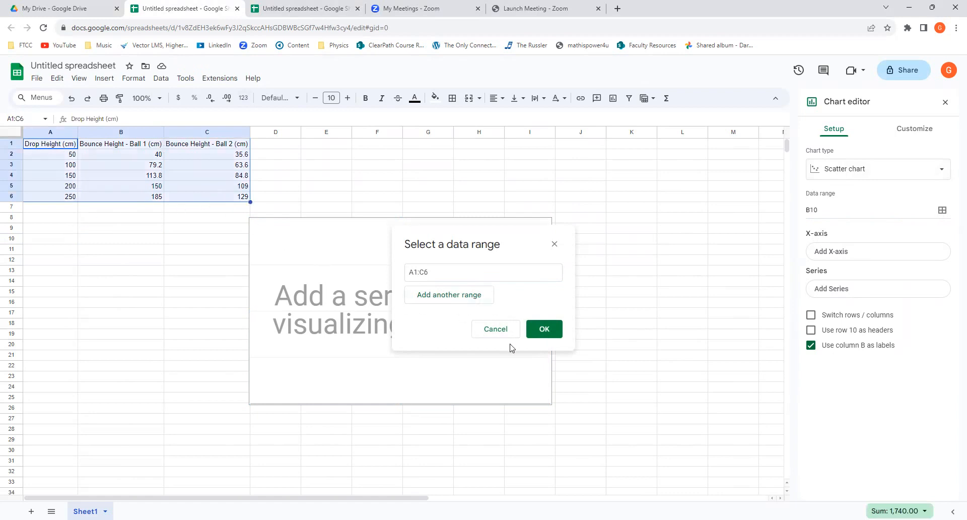
click(538, 330)
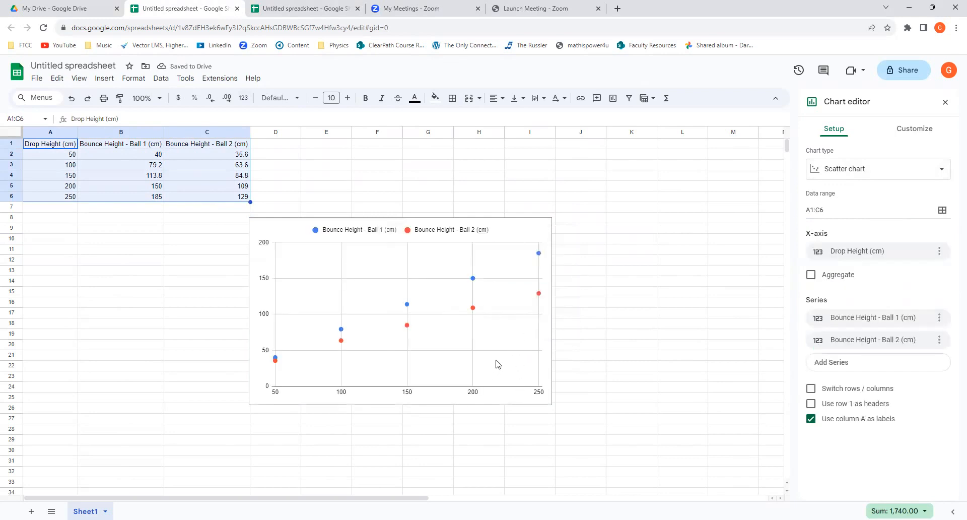
click(810, 404)
Set the chart title to "Bounce Height vs. Drop Height".
click(915, 129)
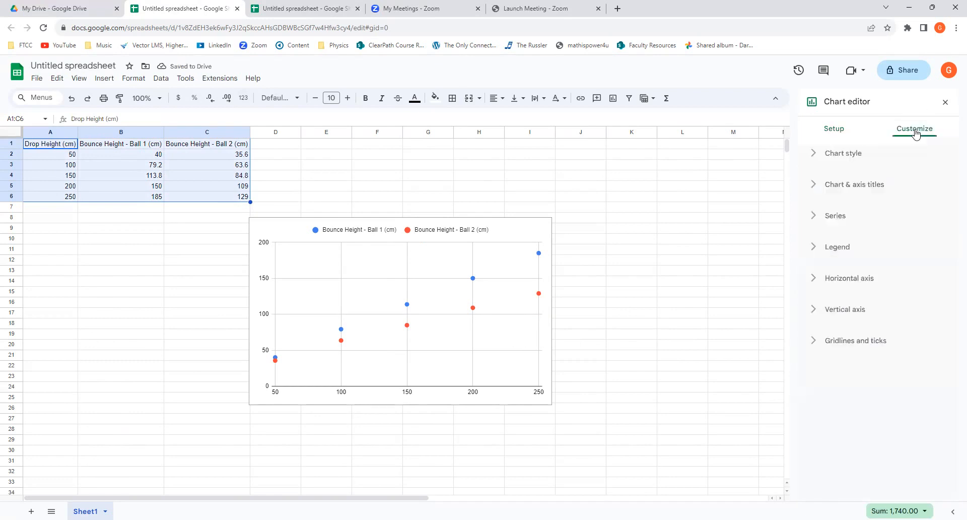
click(848, 183)
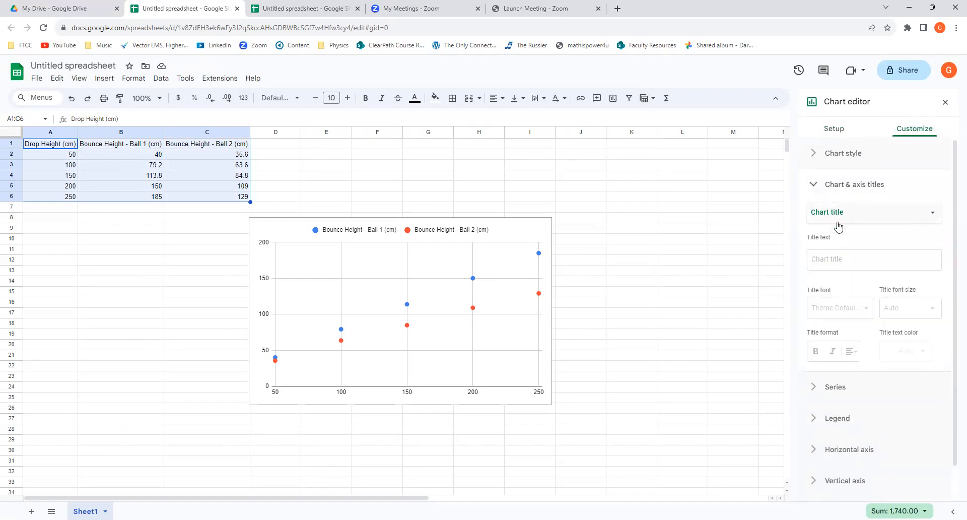
click(824, 261)
text(Bounce Height vs)
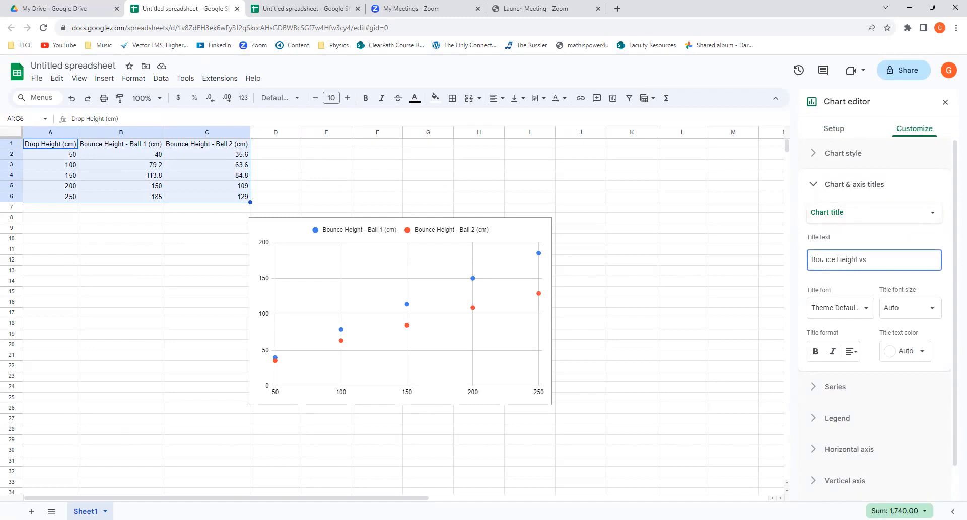
text(. Drop Height)
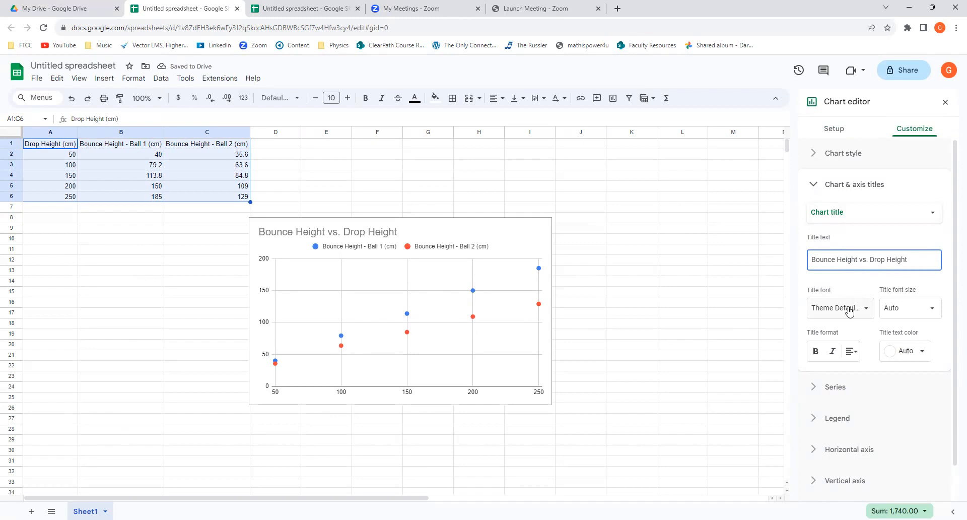
Set the chart's horizontal axis title to "Drop Height (cm)".
click(844, 213)
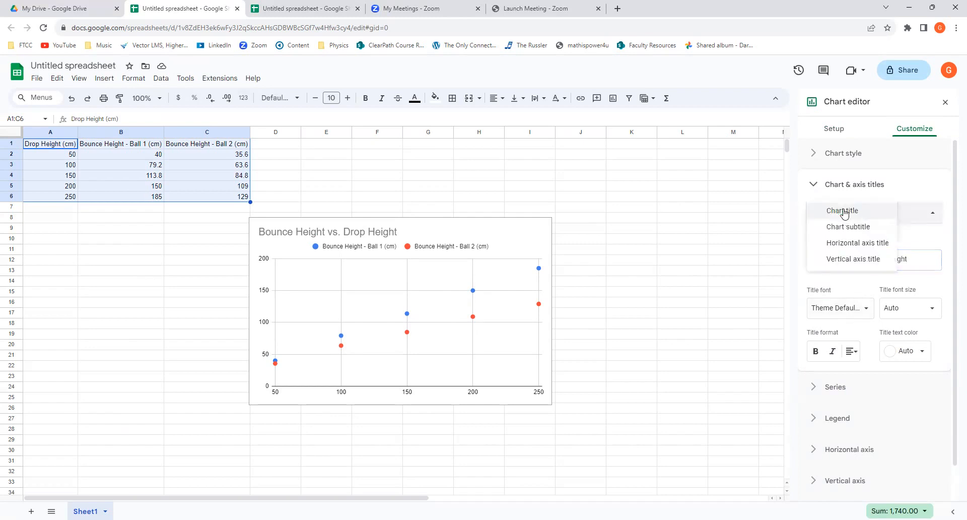
click(845, 245)
click(845, 257)
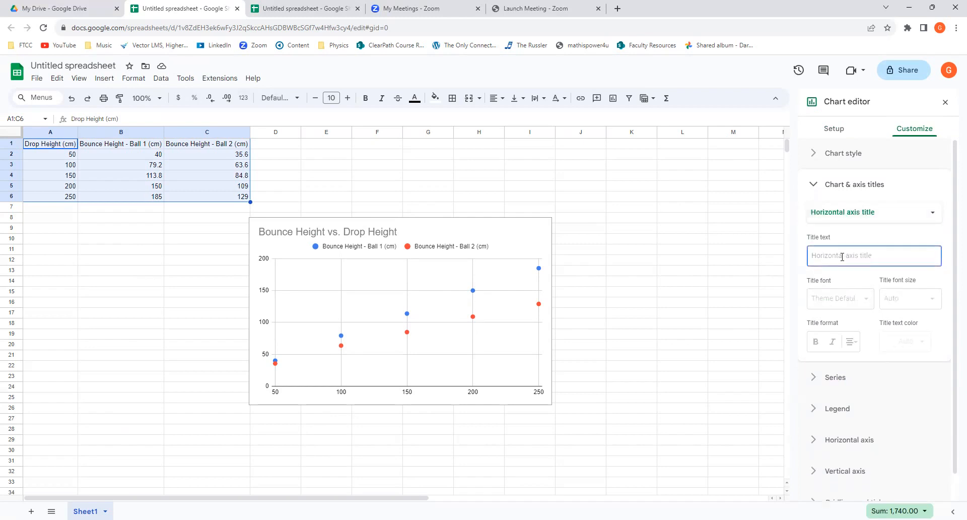
text(Drop Height (cm)
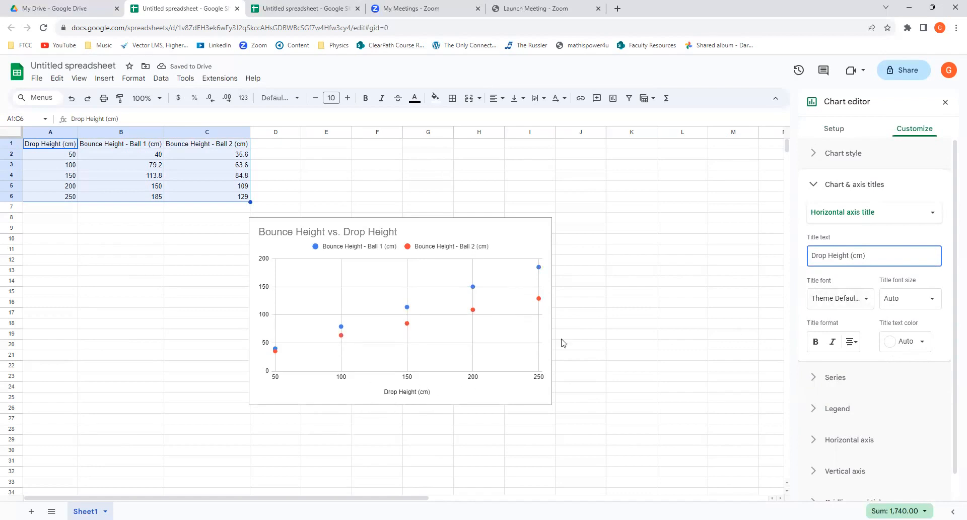
Set the chart's vertical axis title to "Bounce Height (cm)".
click(862, 214)
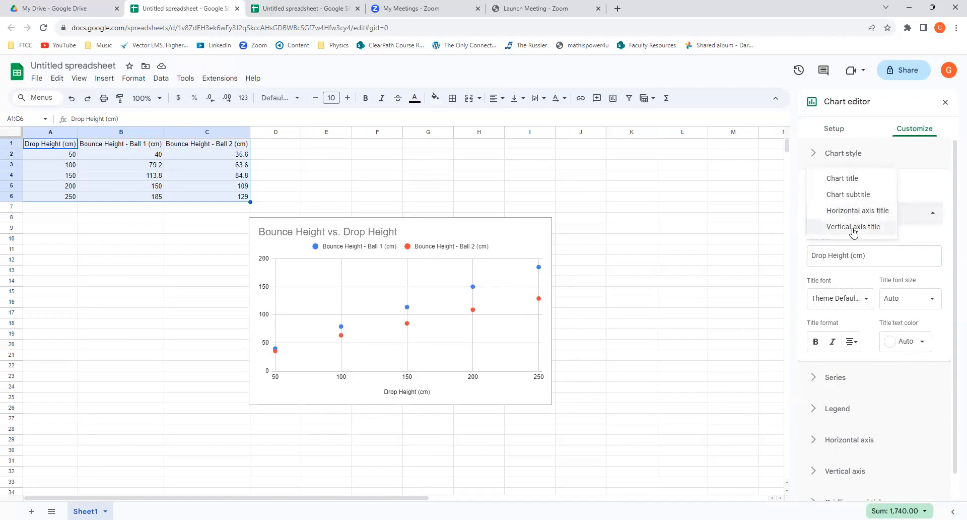
click(853, 228)
click(847, 257)
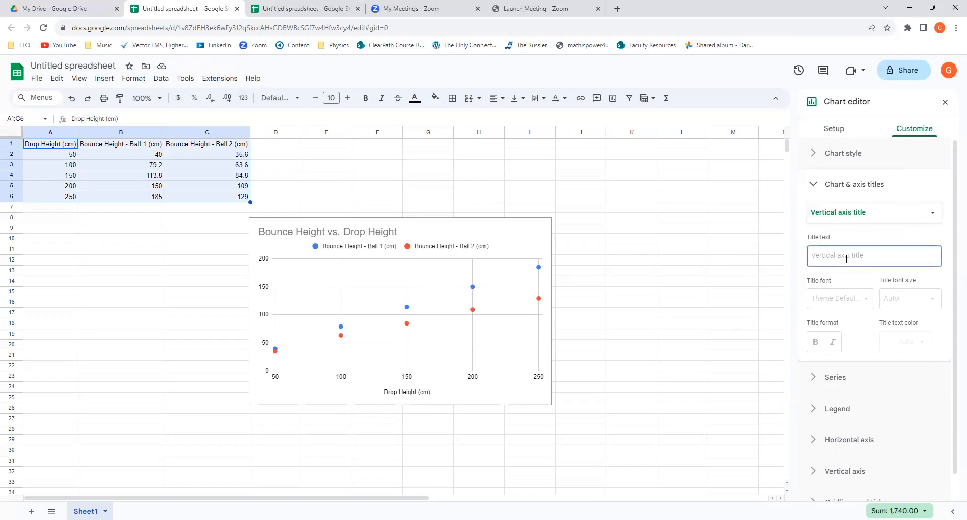
text(Bounce Height (cm)
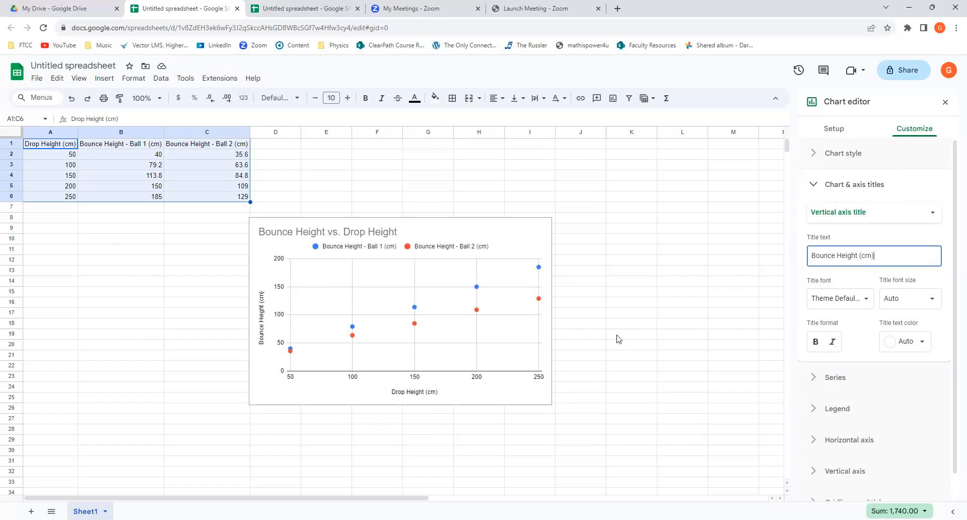
Add a linear trendline to the Bounce Height - Ball 2 (cm) series in the scatter chart.
click(477, 309)
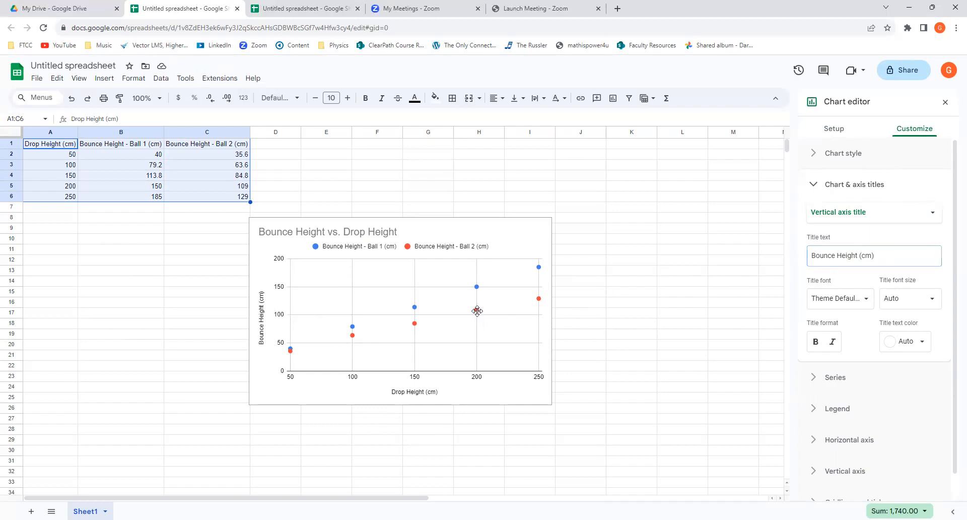
click(477, 310)
right_click(477, 310)
click(816, 219)
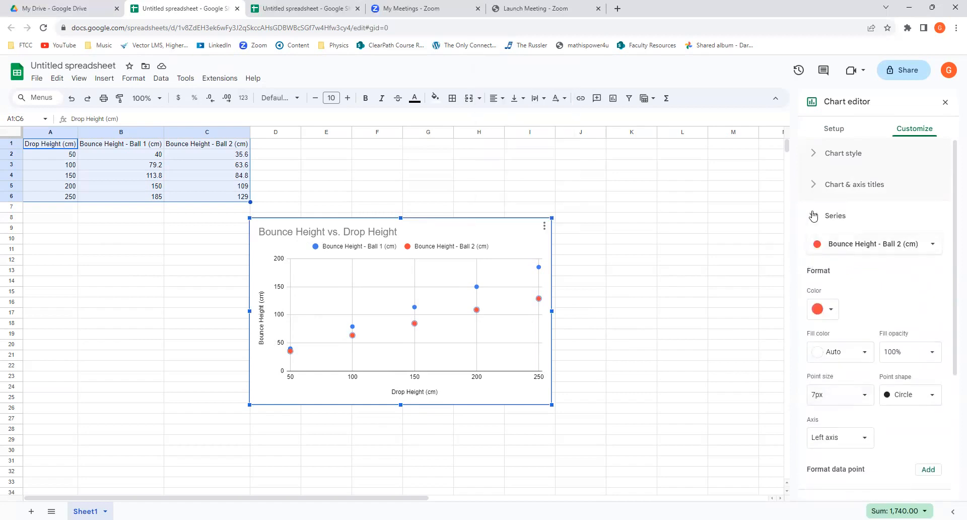
scroll(820, 232, down, 4)
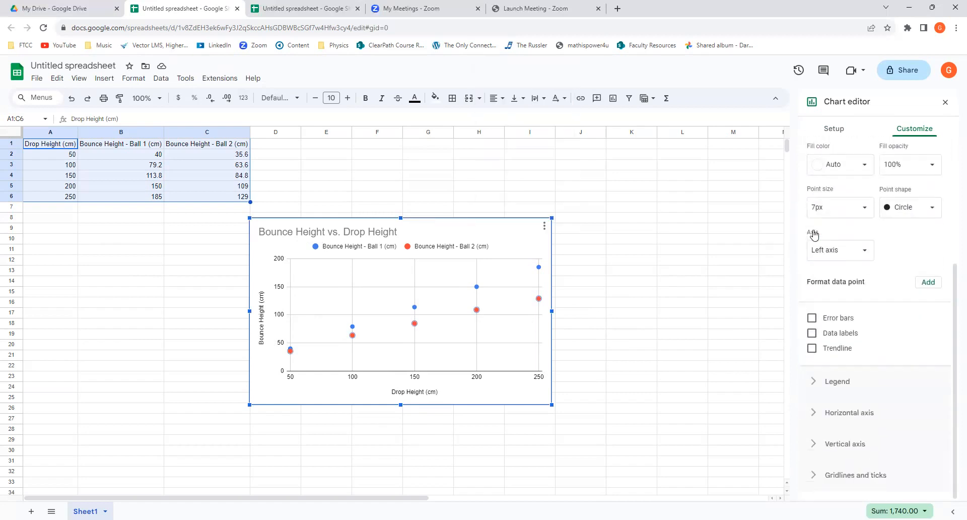
click(811, 348)
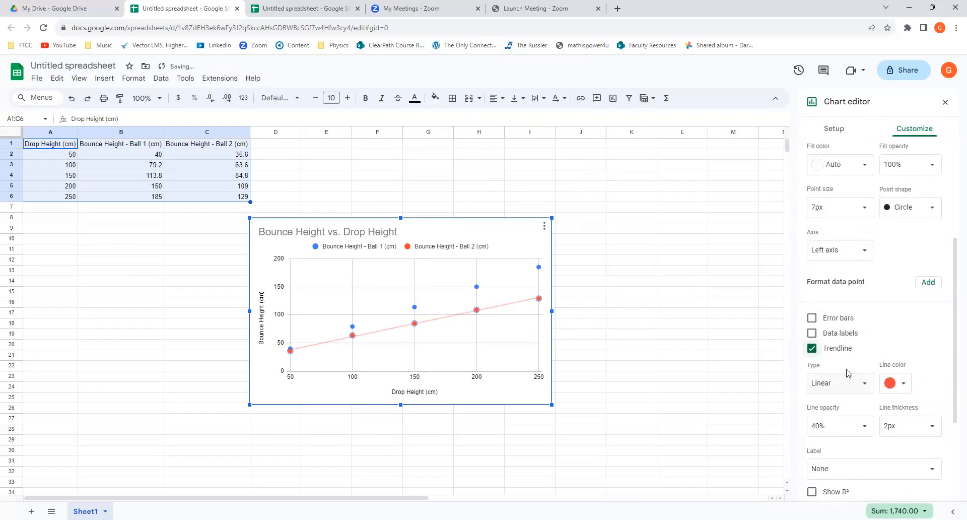
Label the Bounce Height - Ball 2 (cm) trendline with its equation and show its R² value.
scroll(847, 371, down, 3)
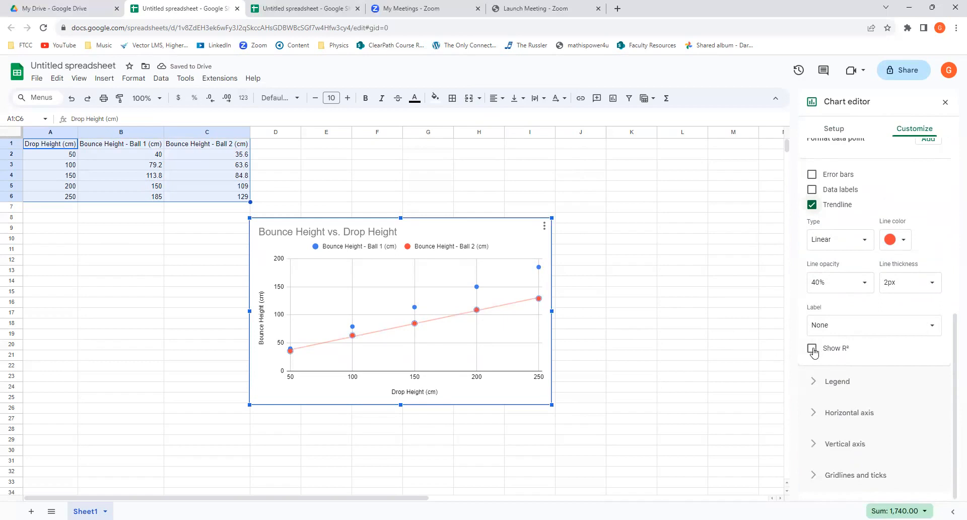
click(824, 327)
click(833, 353)
click(812, 348)
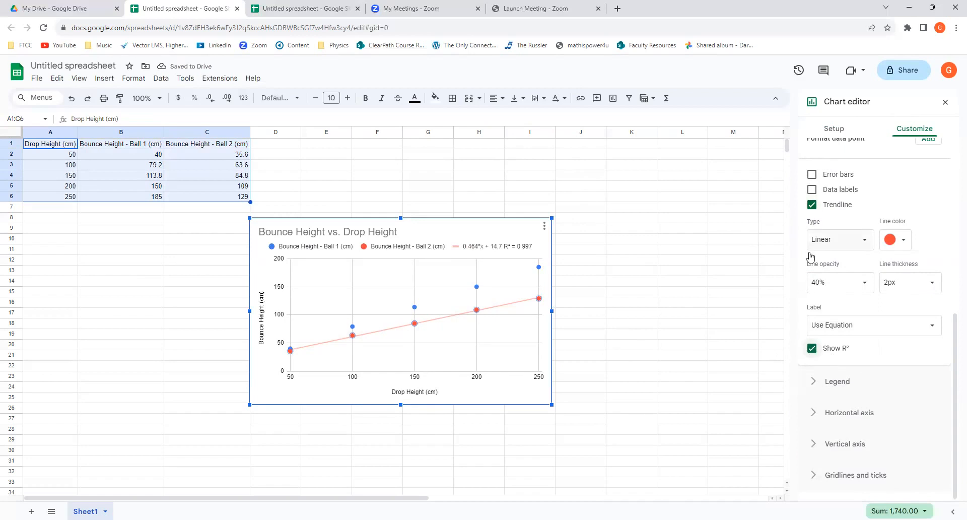
Add a linear trendline to the Bounce Height - Ball 1 (cm) series.
scroll(810, 259, up, 3)
click(478, 287)
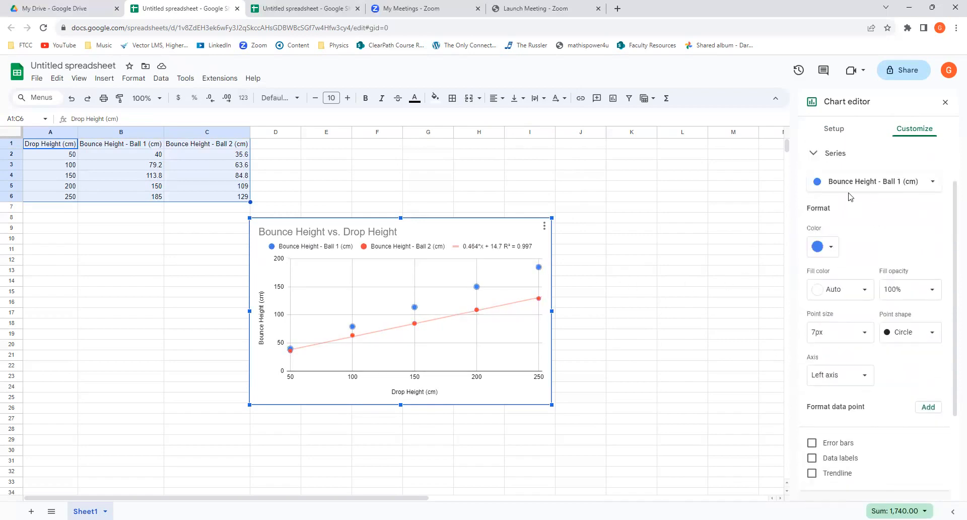
scroll(817, 374, down, 3)
click(813, 348)
Label the Ball 1 trendline with its equation and R² value, and widen the chart to reach into column L.
scroll(814, 315, up, 4)
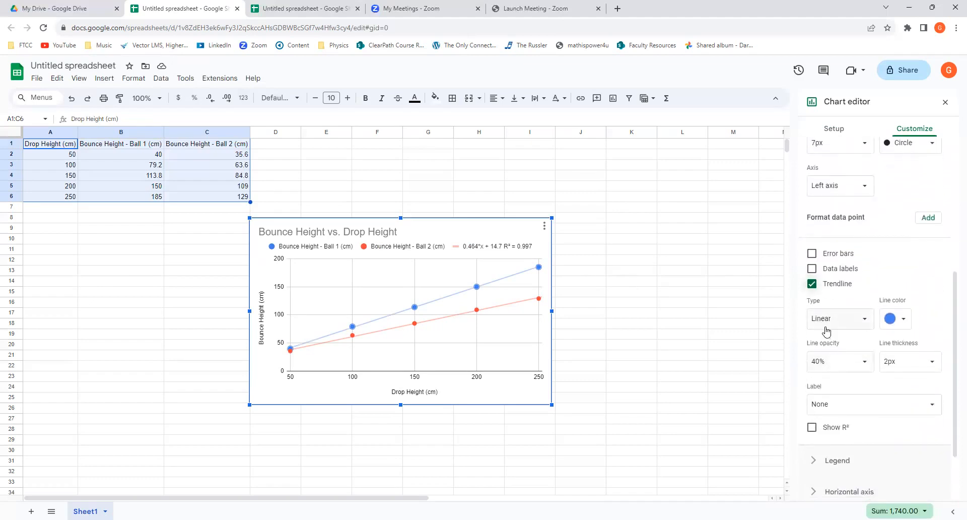
click(825, 404)
click(831, 436)
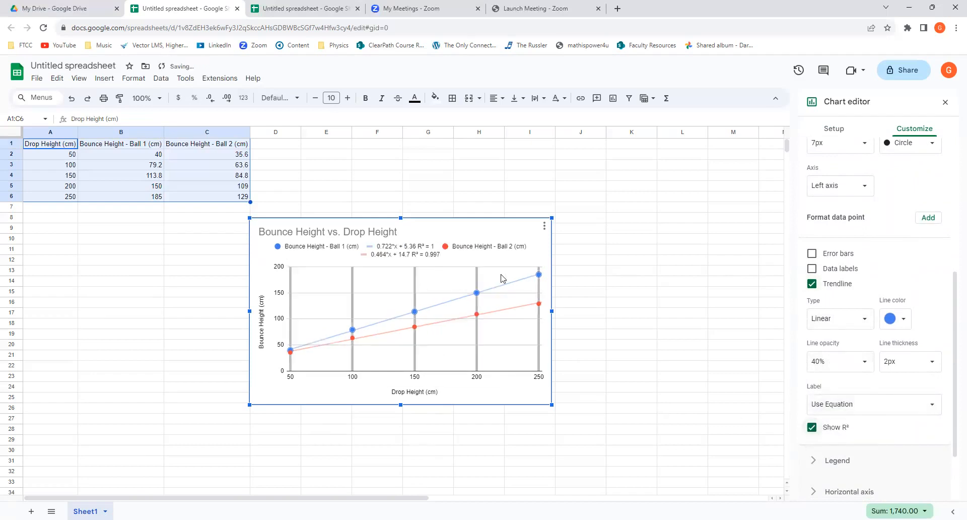
drag(552, 311, 685, 312)
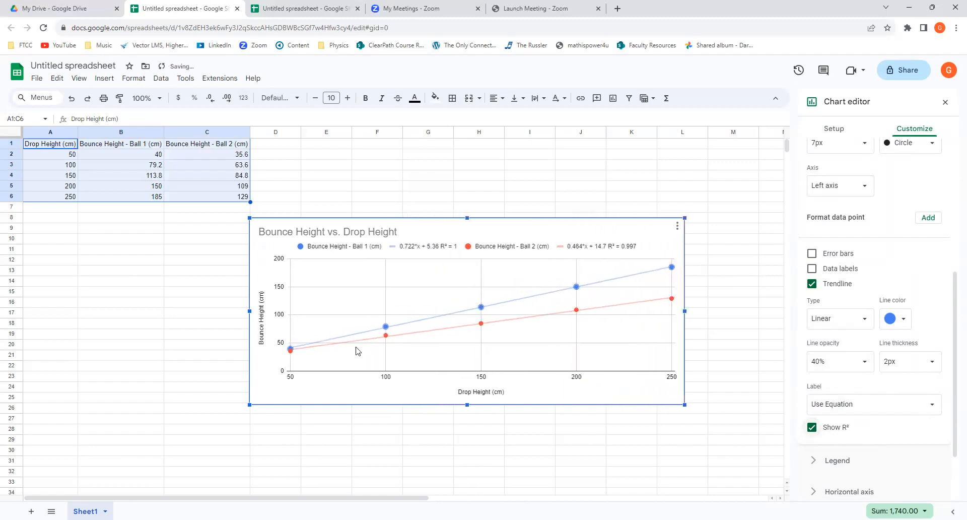
Change the Ball 1 trendline's legend label to "y = 0.722*x + 5.36;".
click(428, 249)
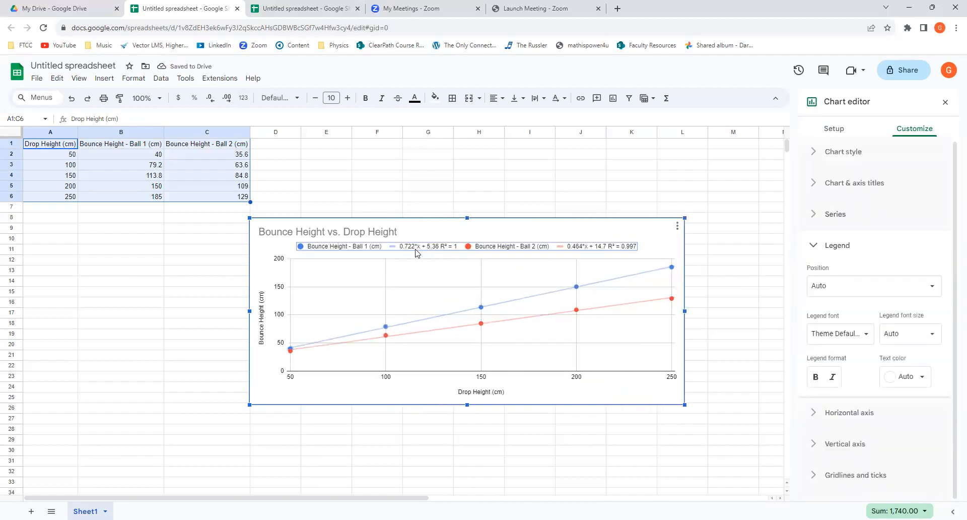
double_click(416, 247)
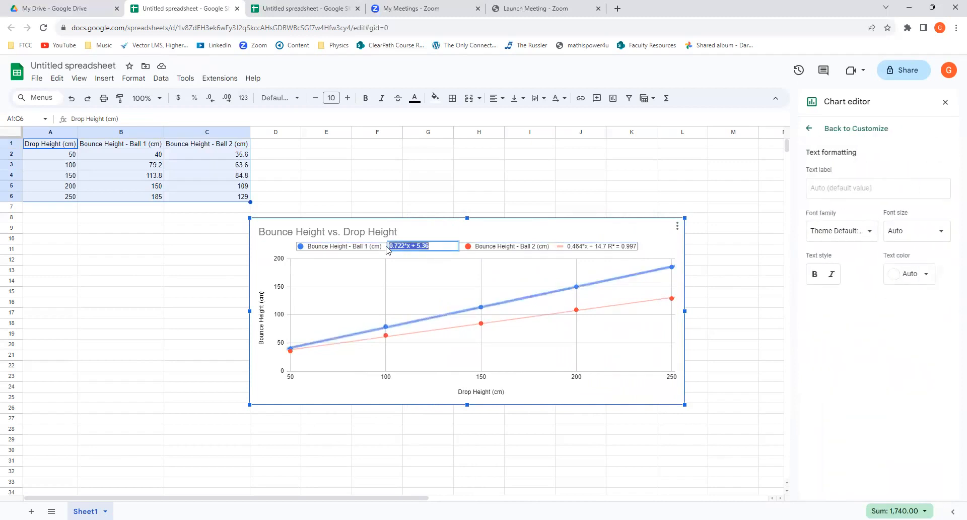
key(BackSpace)
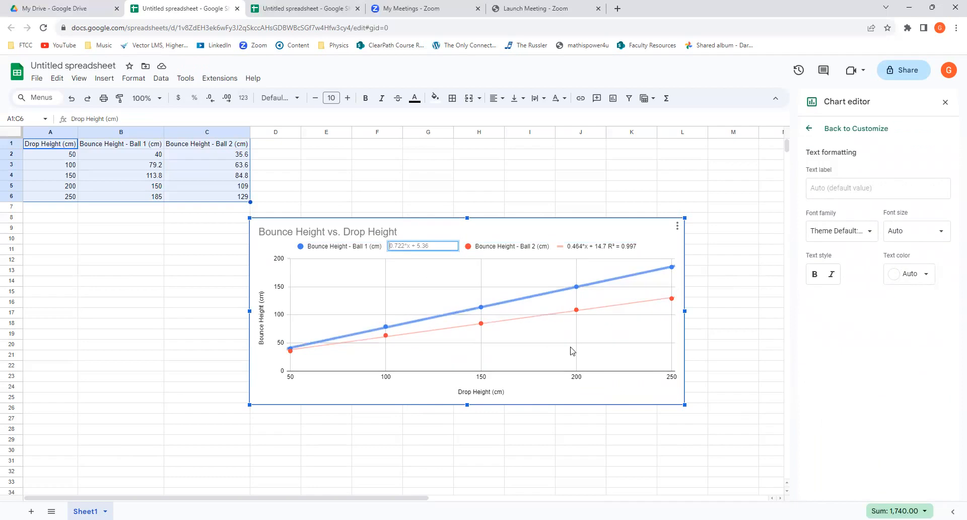
text(y =)
key(Return)
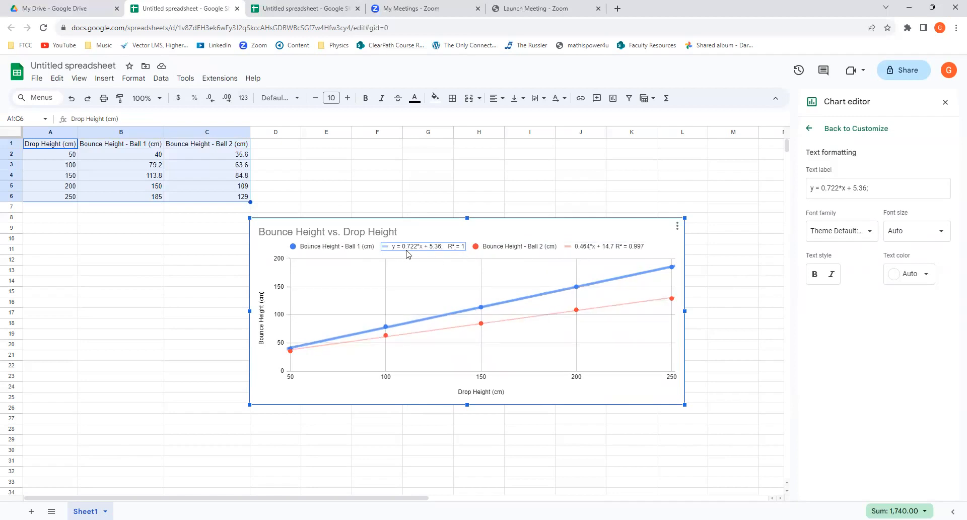
Change the Ball 2 trendline's legend label to "y = 0.464*x + 14.7;".
click(583, 249)
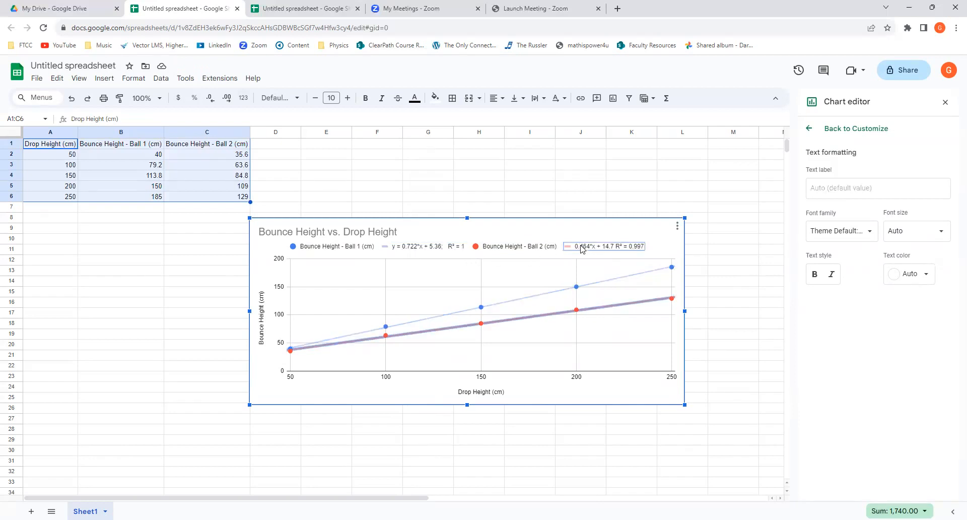
click(582, 247)
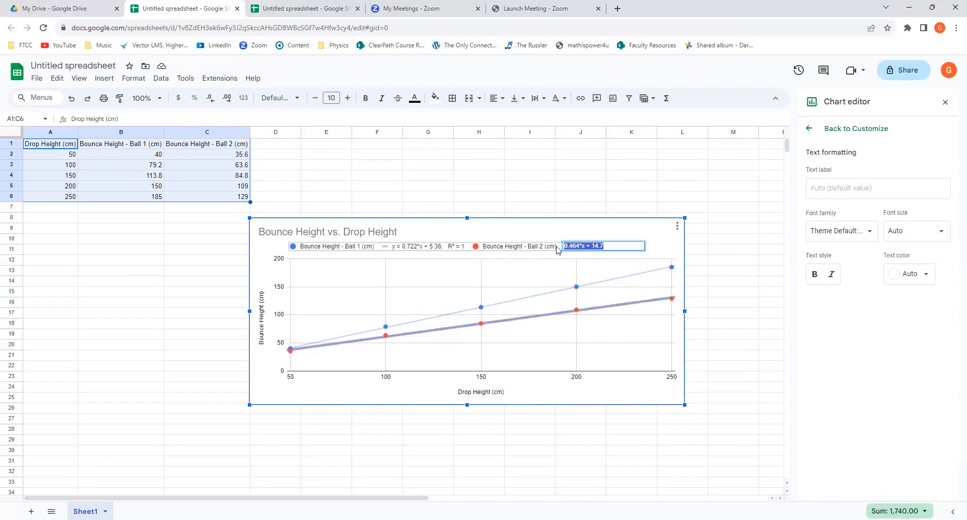
key(BackSpace)
text(y =)
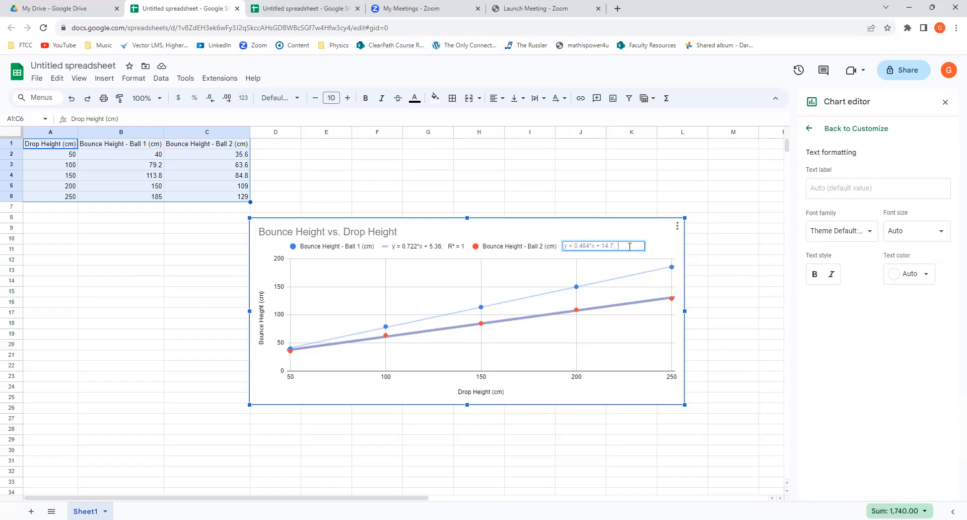
click(632, 272)
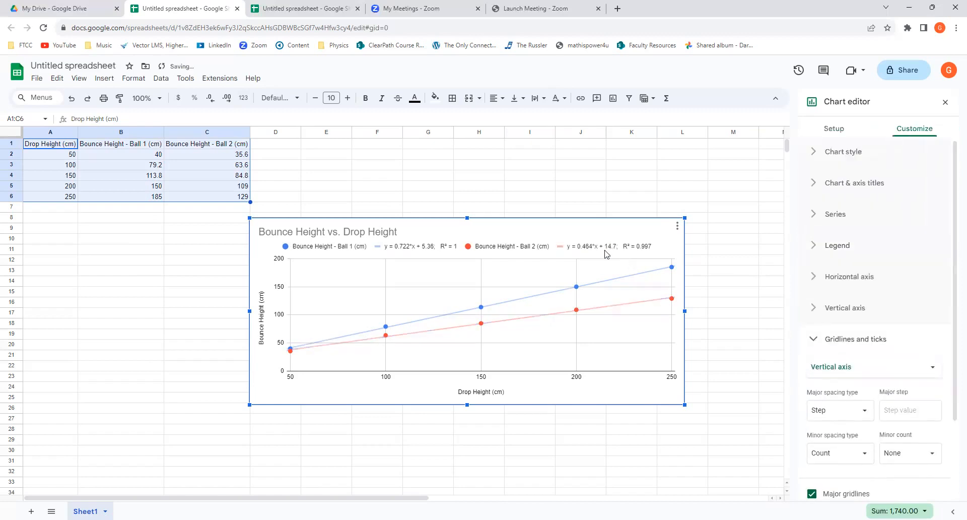
Try to edit the R² part of the Ball 1 trendline's legend label.
click(455, 251)
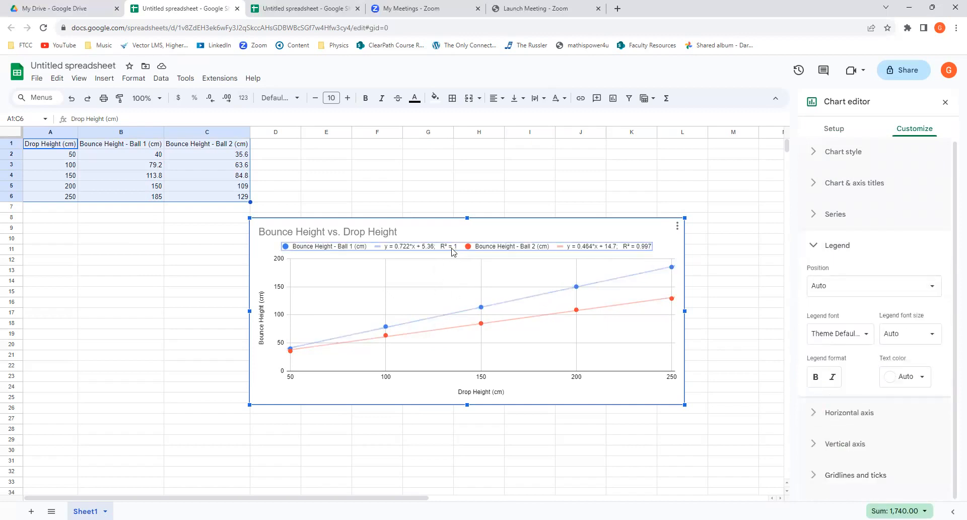
double_click(452, 249)
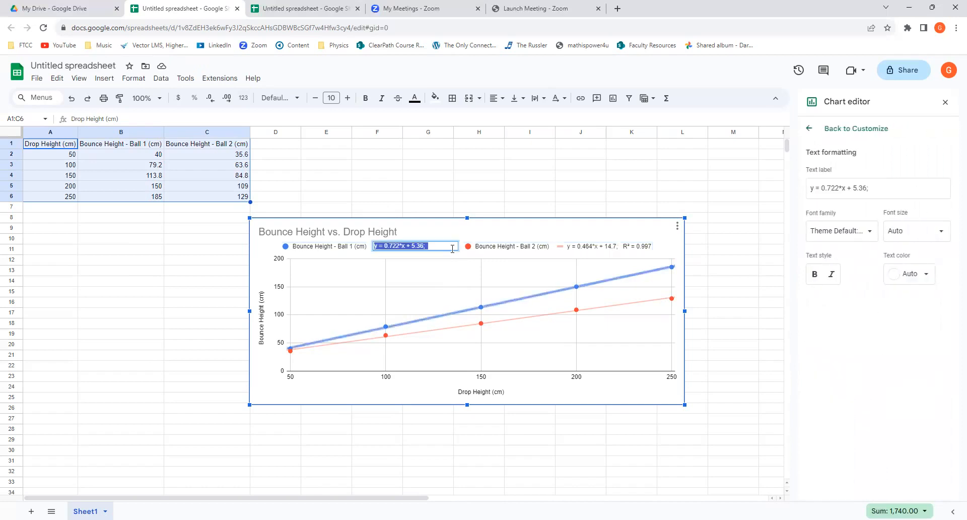
click(454, 258)
click(457, 247)
click(457, 247)
click(457, 246)
key(Escape)
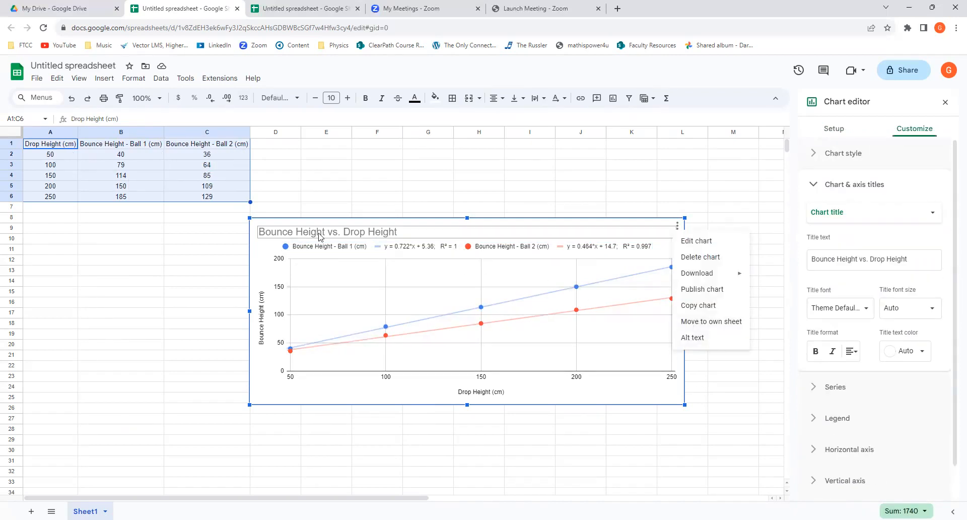
Centre the chart title "Bounce Height vs. Drop Height" above the plot by inserting spaces in front of its text.
click(321, 236)
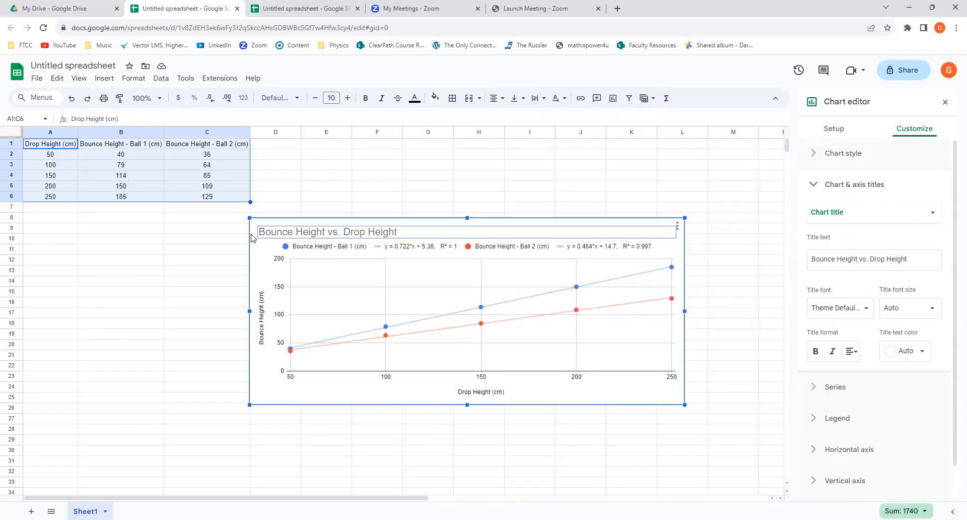
click(262, 232)
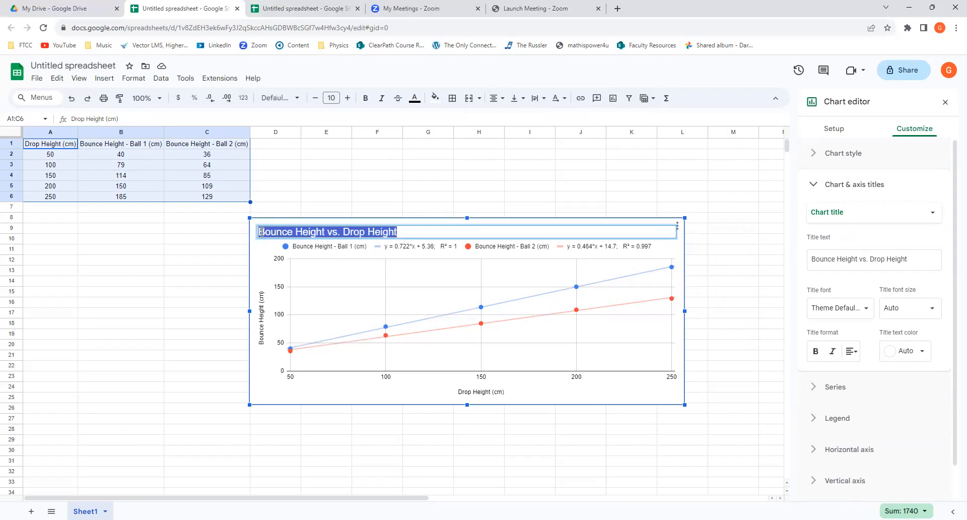
click(260, 233)
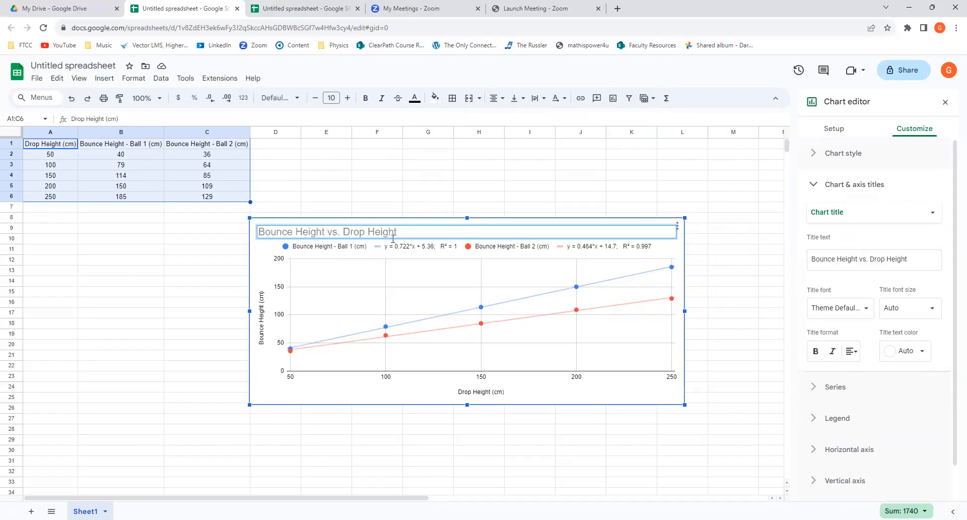
click(261, 231)
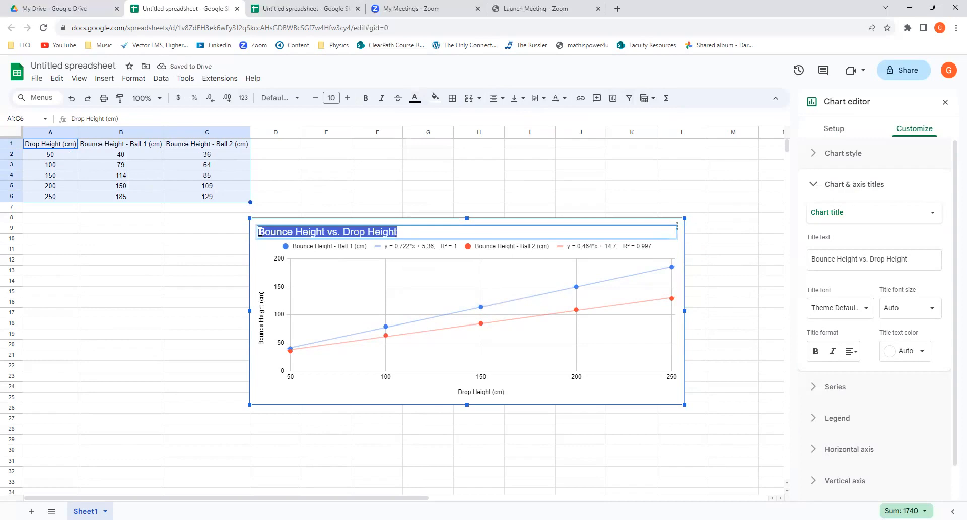
click(261, 232)
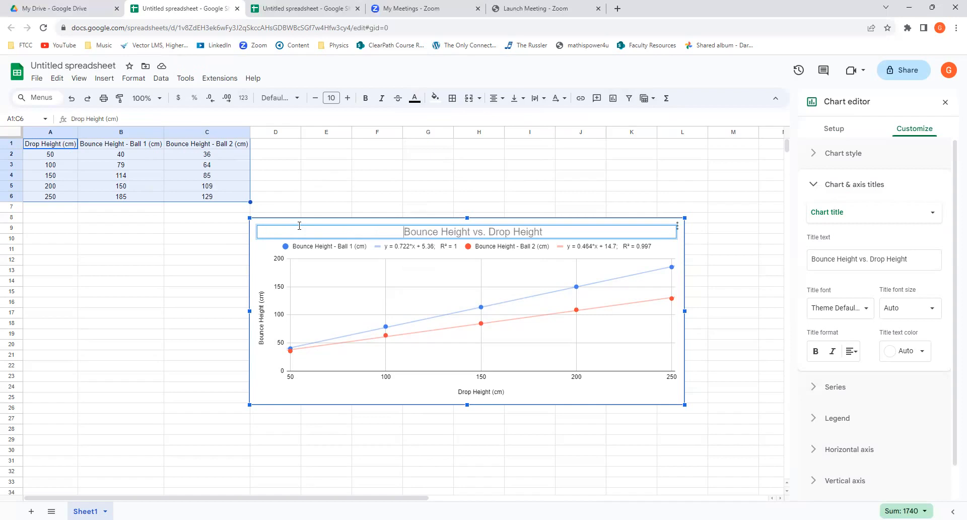
click(322, 472)
Set the vertical axis title's font to Serif at size 20.
click(839, 299)
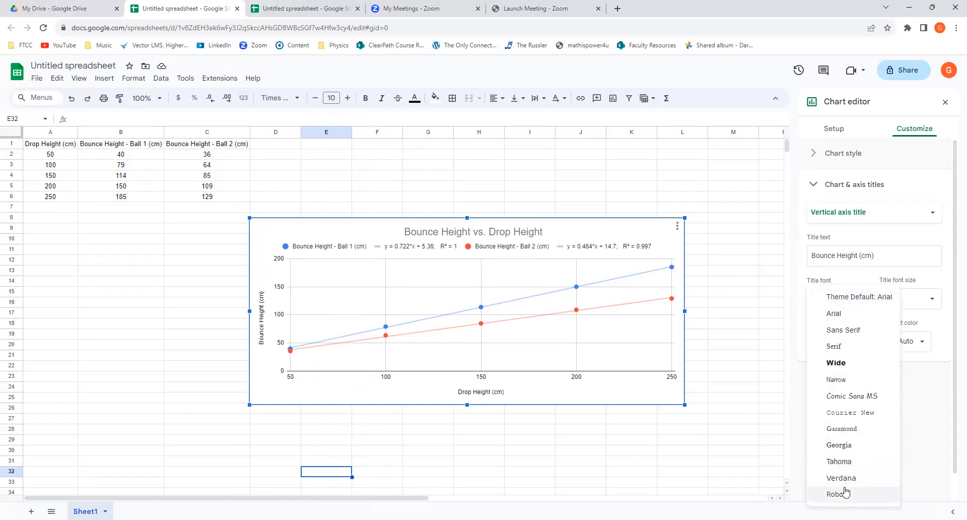
click(835, 346)
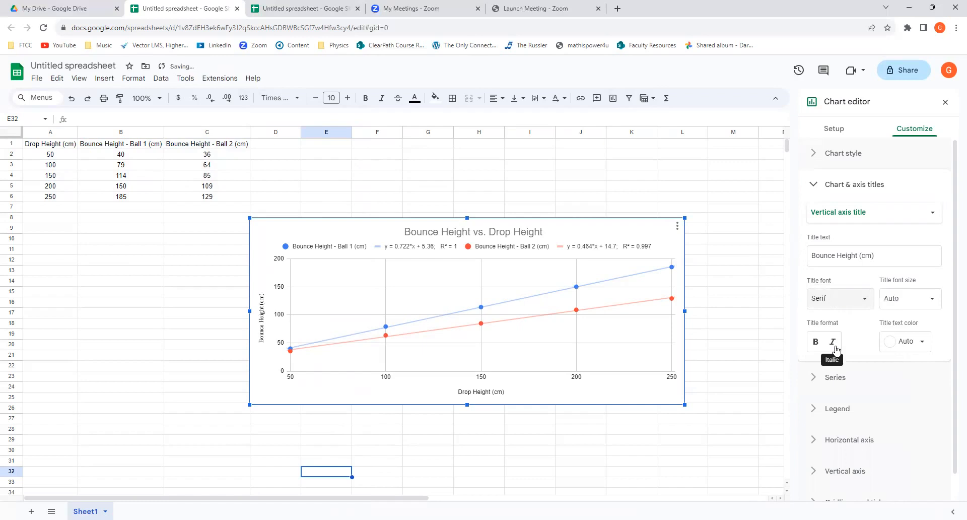
click(909, 300)
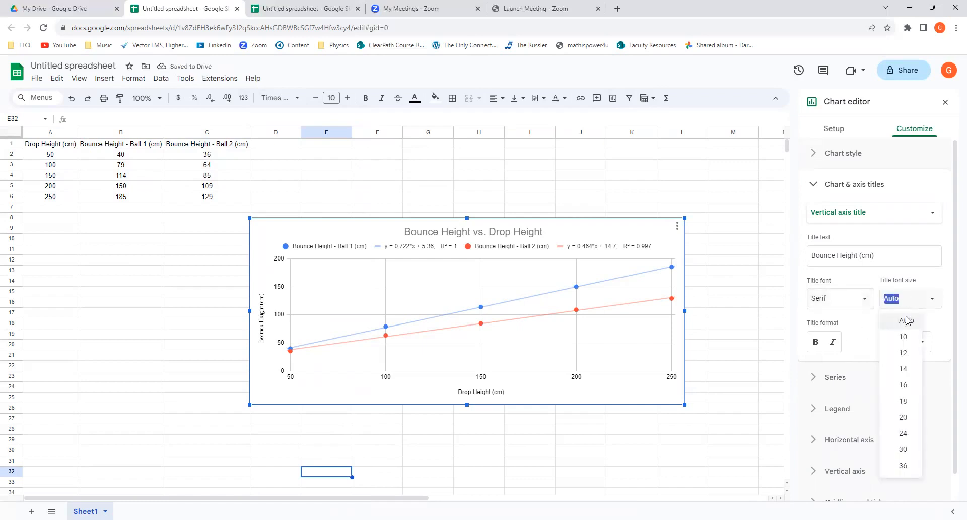
click(903, 418)
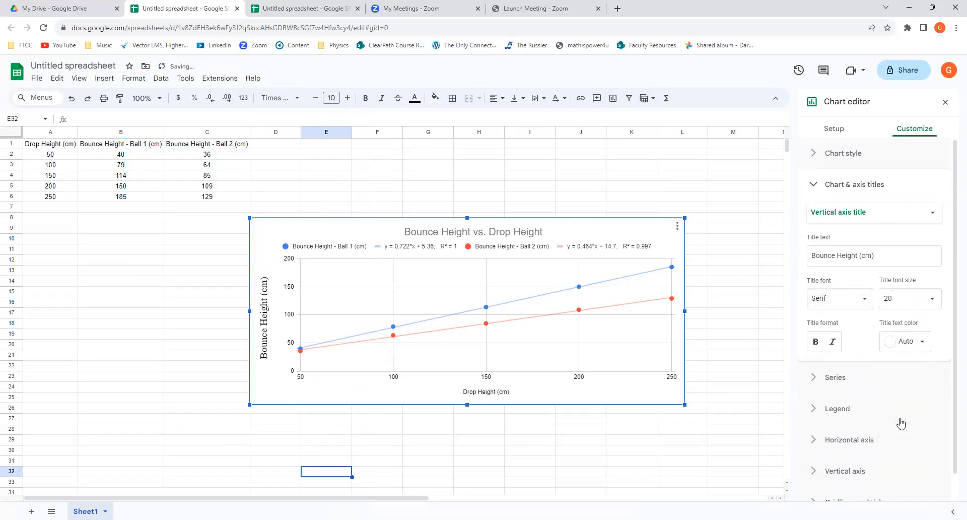
Set the horizontal axis title's font to Serif at size 20.
click(491, 392)
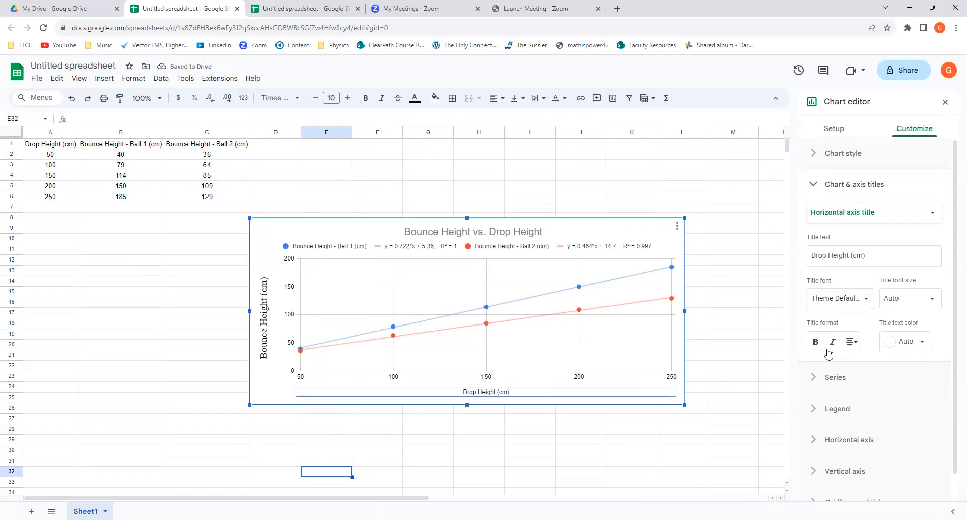
click(839, 302)
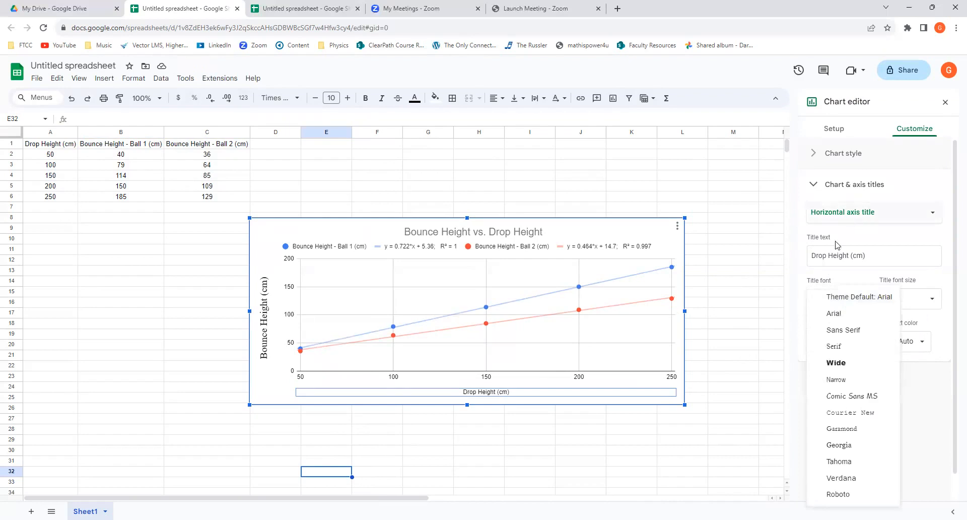
click(834, 346)
click(899, 299)
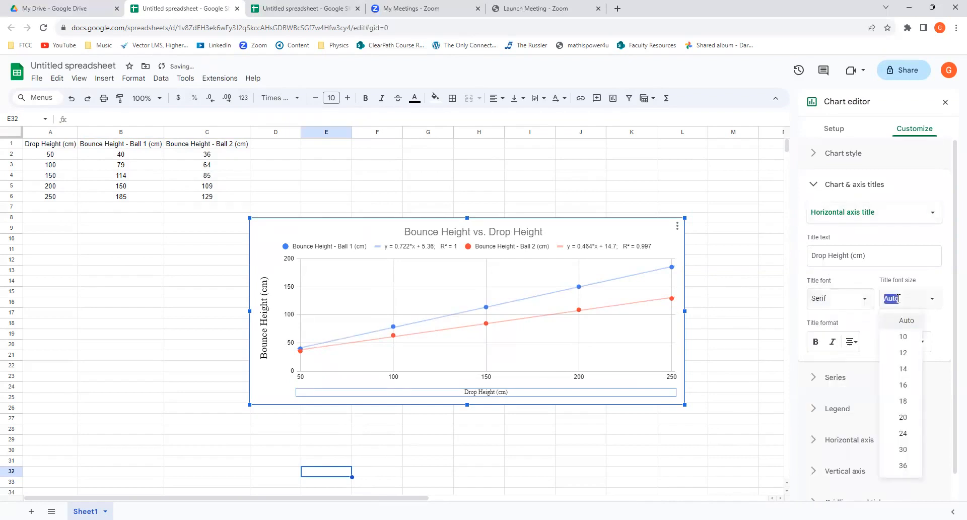
click(893, 421)
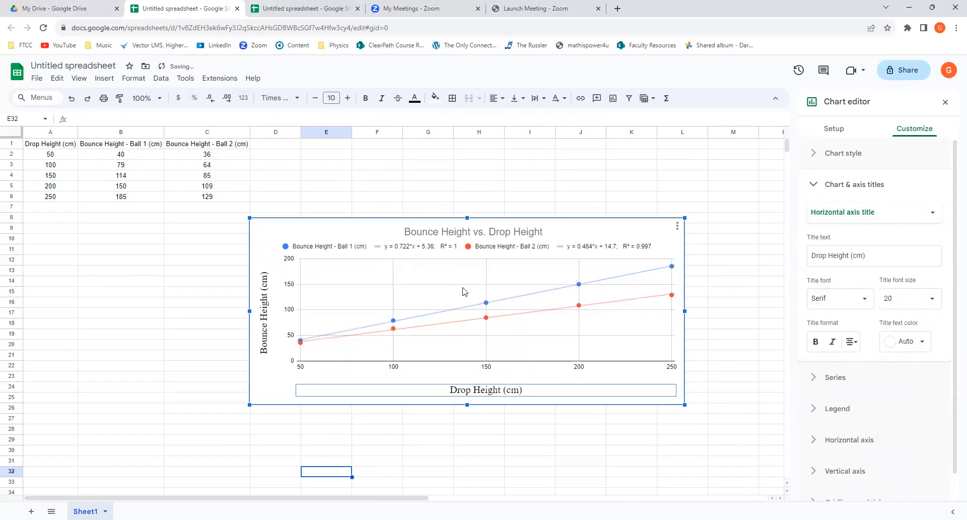
Set the chart title's font to Serif at size 30.
click(457, 235)
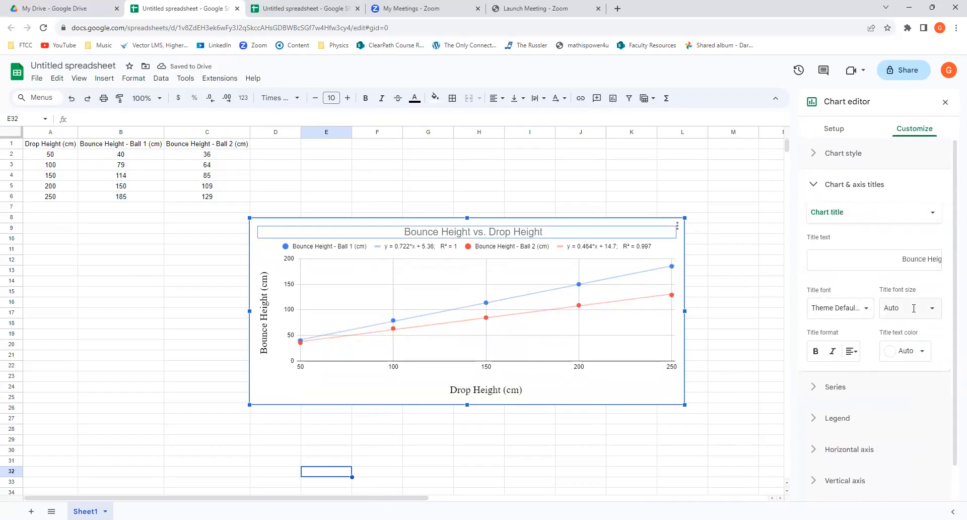
click(863, 310)
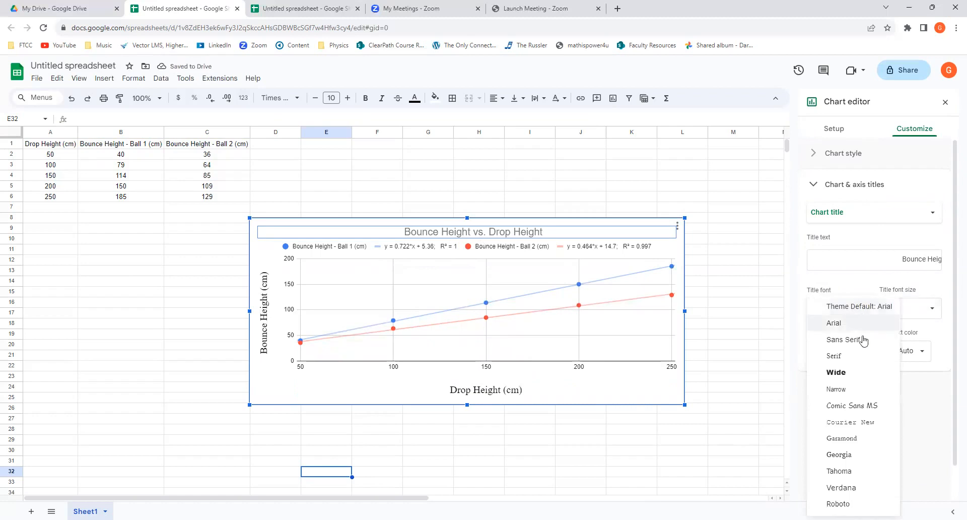
click(851, 356)
click(905, 309)
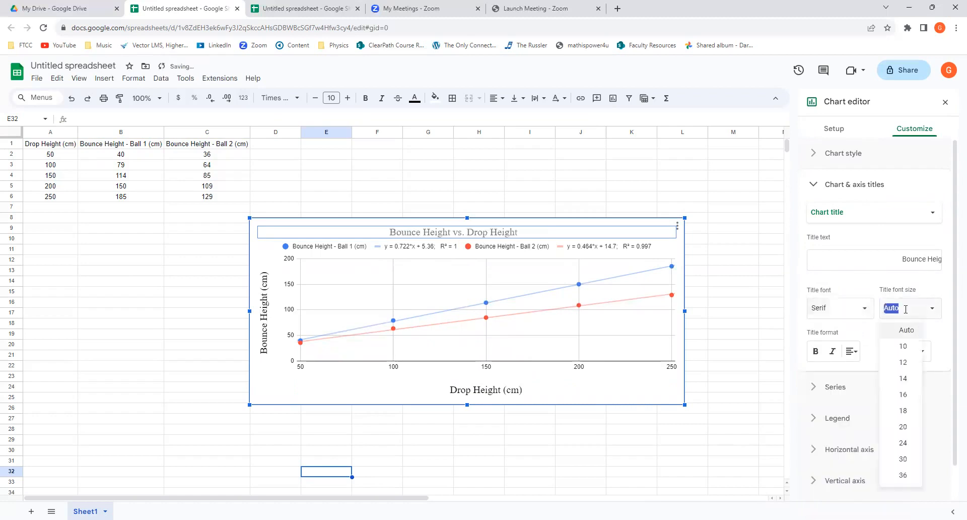
click(905, 460)
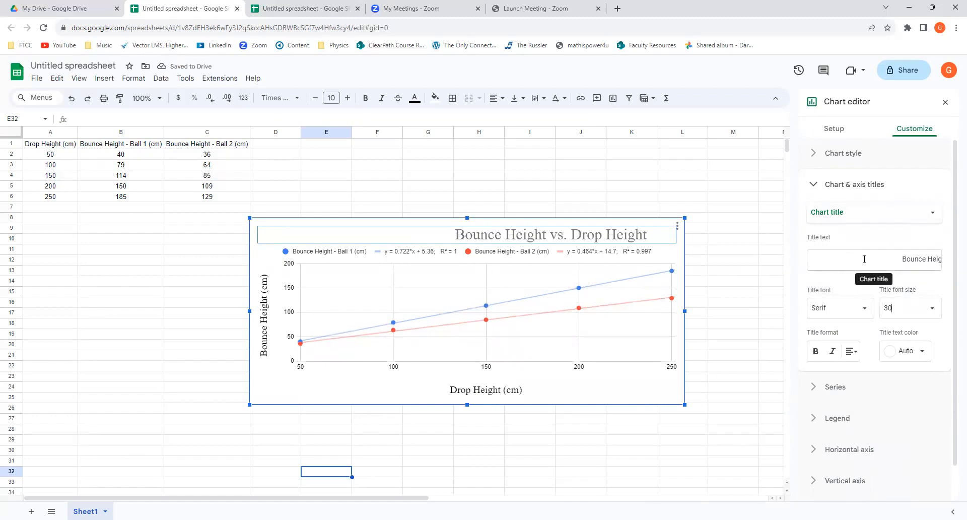
Re-centre the chart title "Bounce Height vs. Drop Height" above the plot by deleting some of the spaces in front of its text.
click(904, 259)
key(BackSpace)
key(BackSpace)
key(BackSpace)
key(BackSpace)
key(BackSpace)
key(BackSpace)
key(BackSpace)
key(BackSpace)
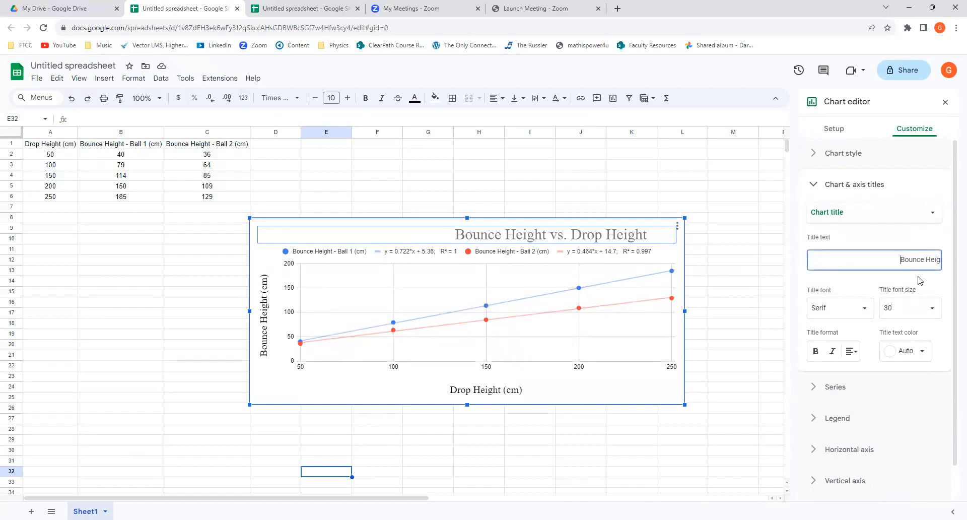
key(BackSpace)
key(BackSpace)
key(BackSpace)
key(BackSpace)
key(BackSpace)
key(BackSpace)
key(BackSpace)
key(BackSpace)
key(BackSpace)
key(BackSpace)
key(BackSpace)
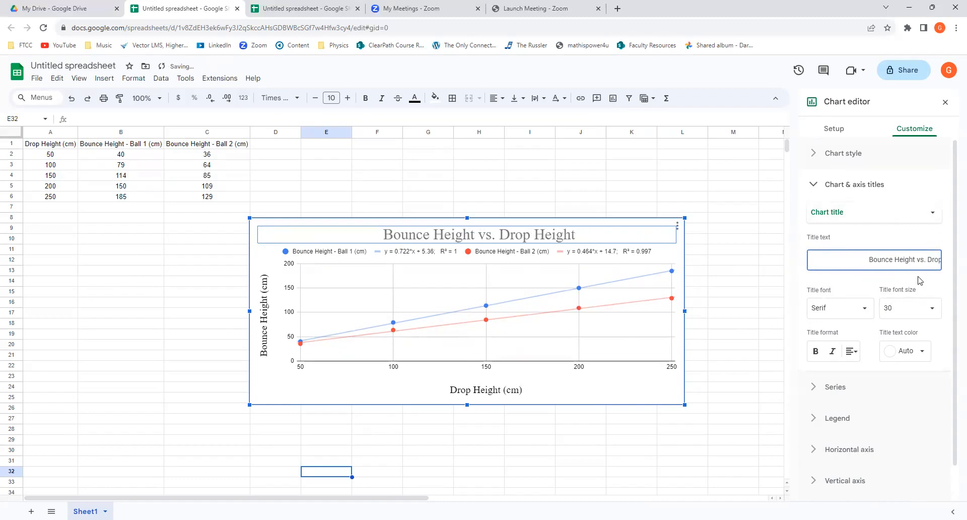
Set the chart title's text color to black.
click(923, 354)
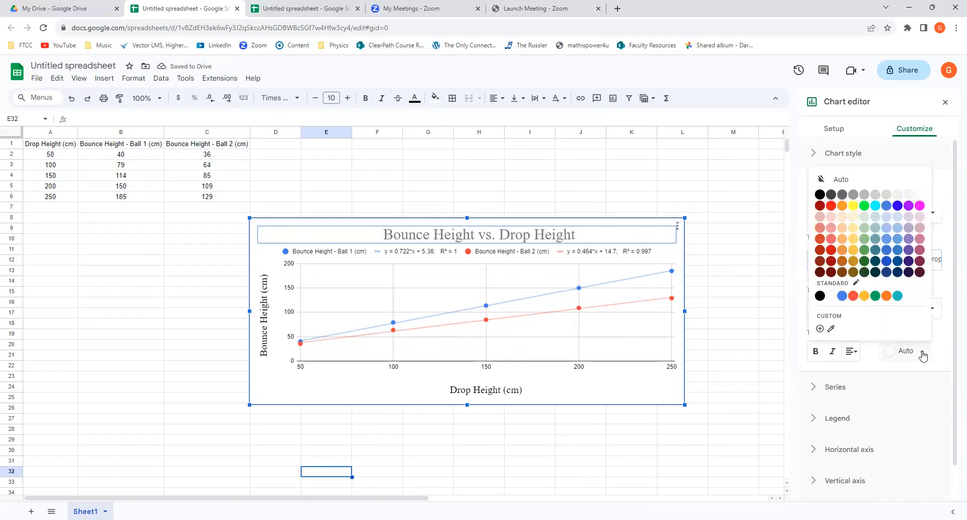
click(821, 198)
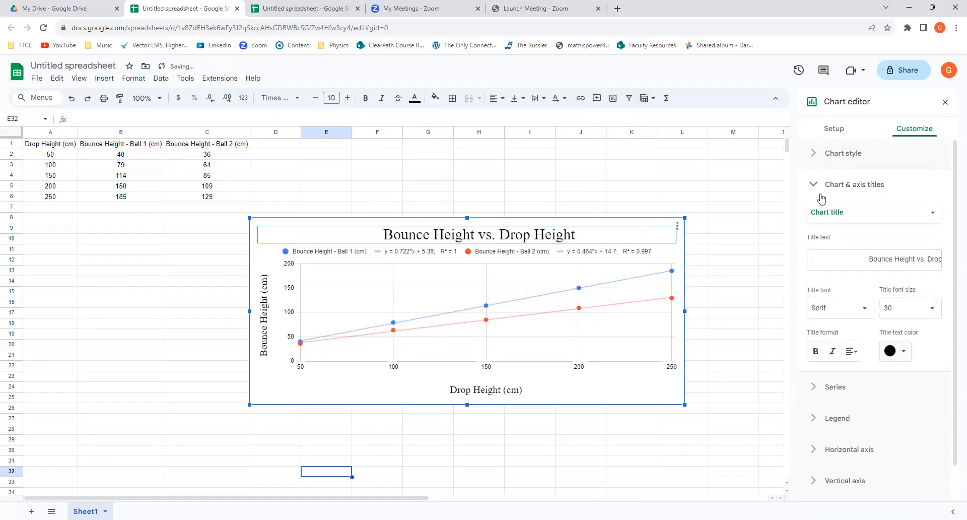
click(750, 314)
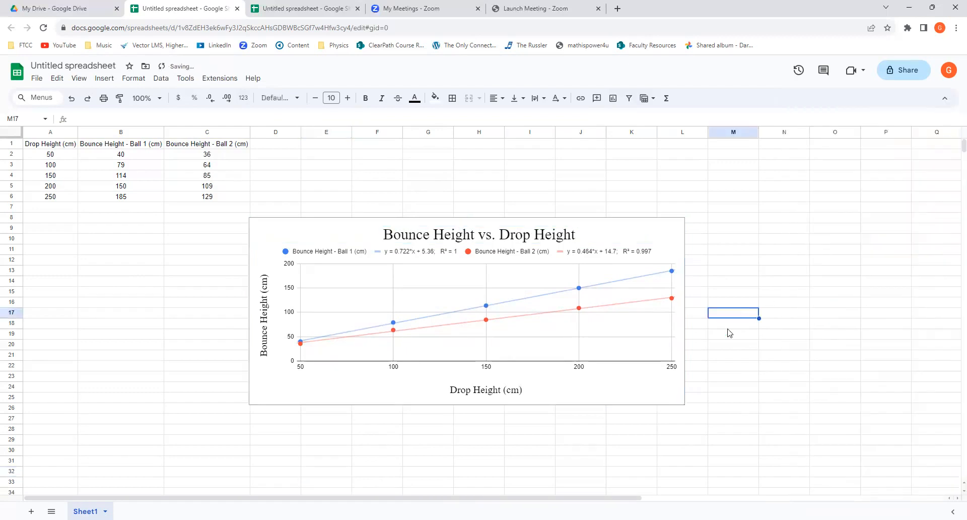
Make the chart taller by extending its lower edge to row 31 and its upper edge to row 3.
double_click(510, 367)
click(487, 367)
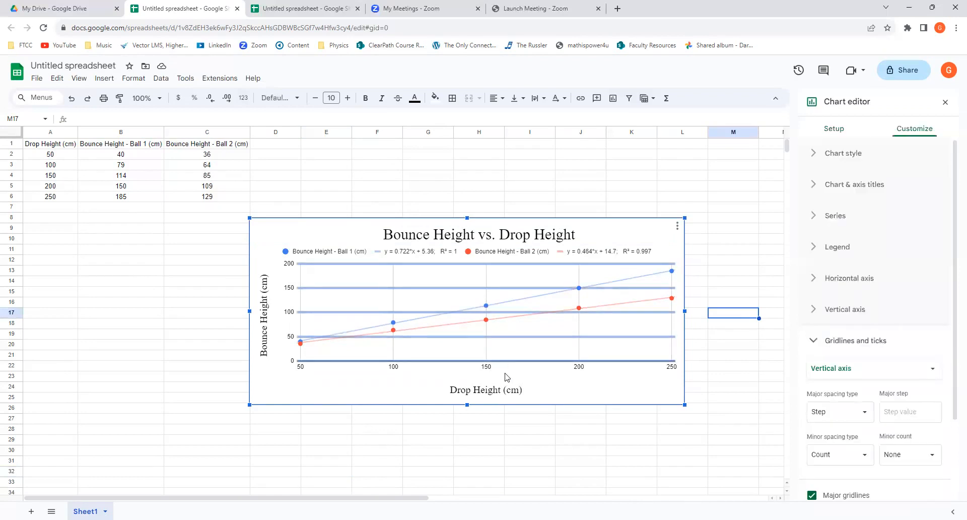
drag(468, 404, 468, 466)
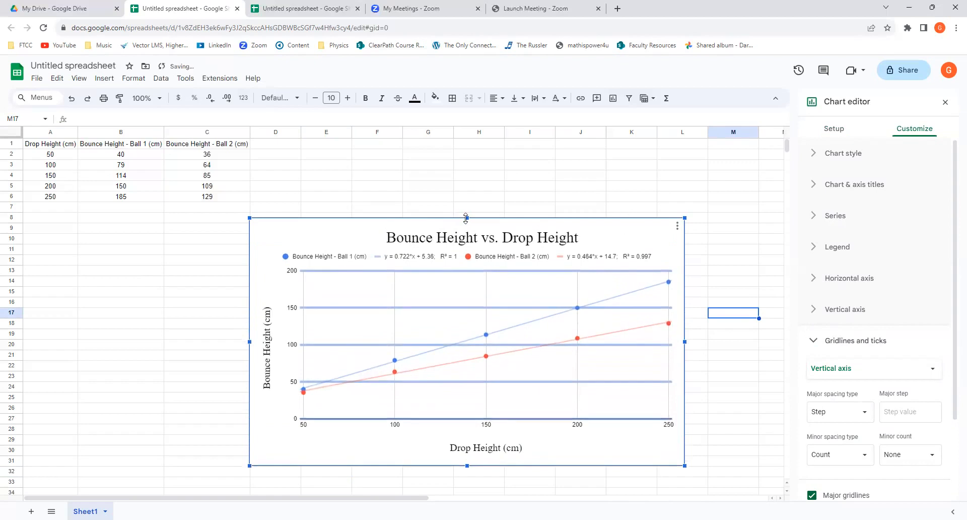
drag(469, 218, 468, 160)
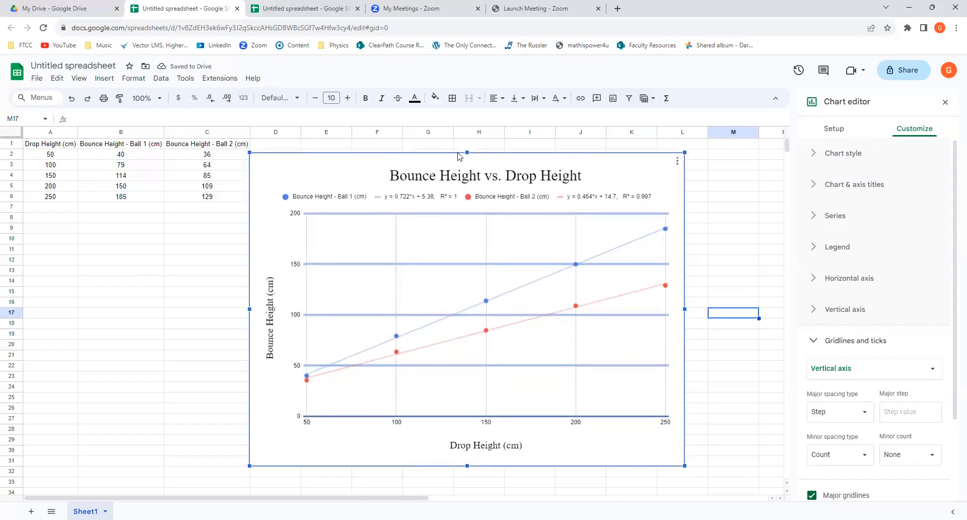
click(129, 296)
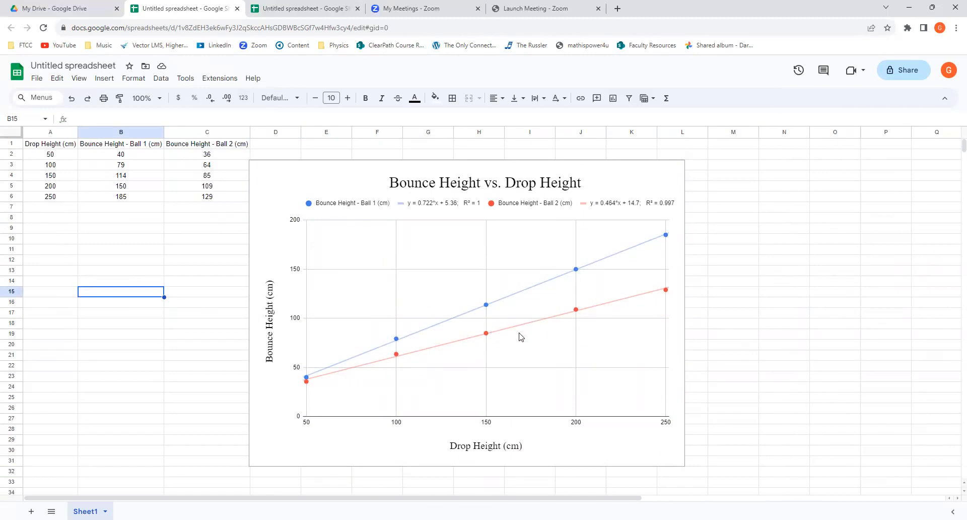
Format the "Bounce Height - Ball 1 (cm)" series with black color and the Triangle point shape.
click(577, 272)
mouse_move(577, 273)
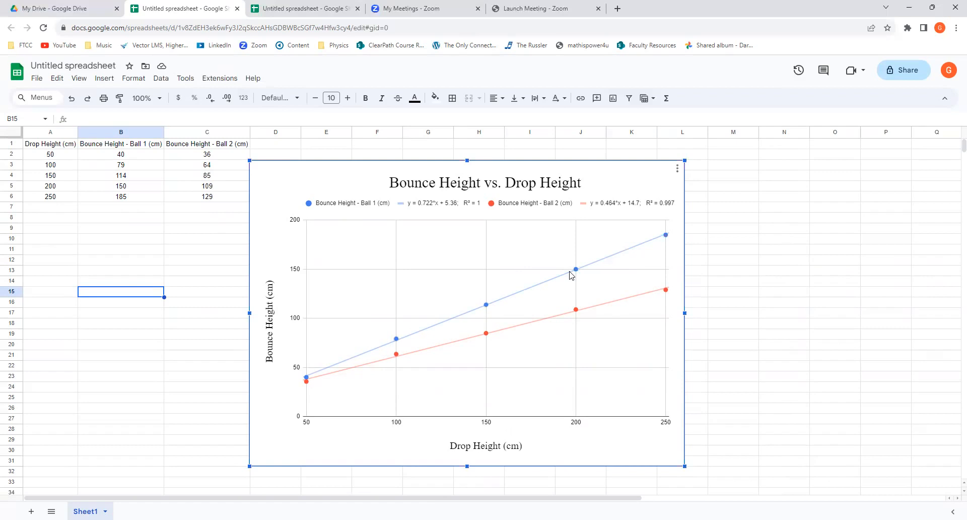
double_click(572, 274)
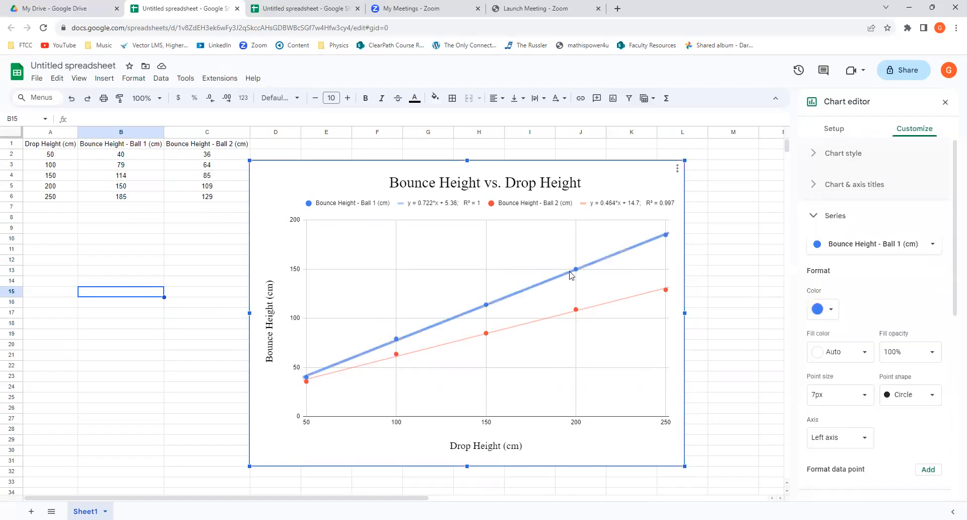
click(831, 313)
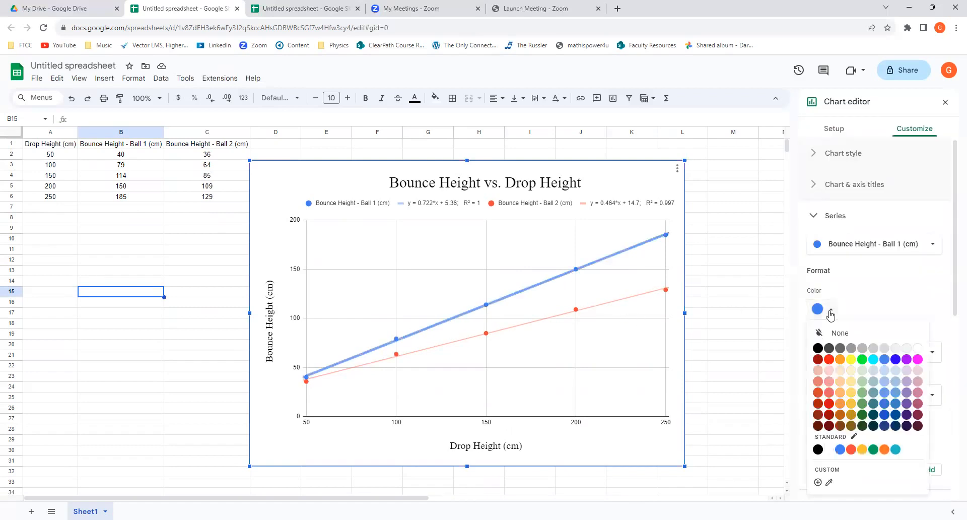
click(818, 348)
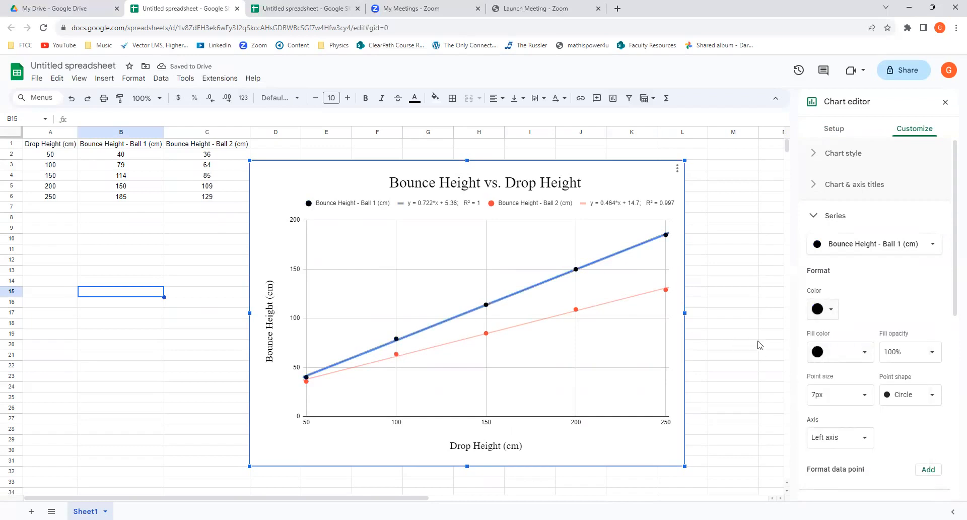
click(894, 395)
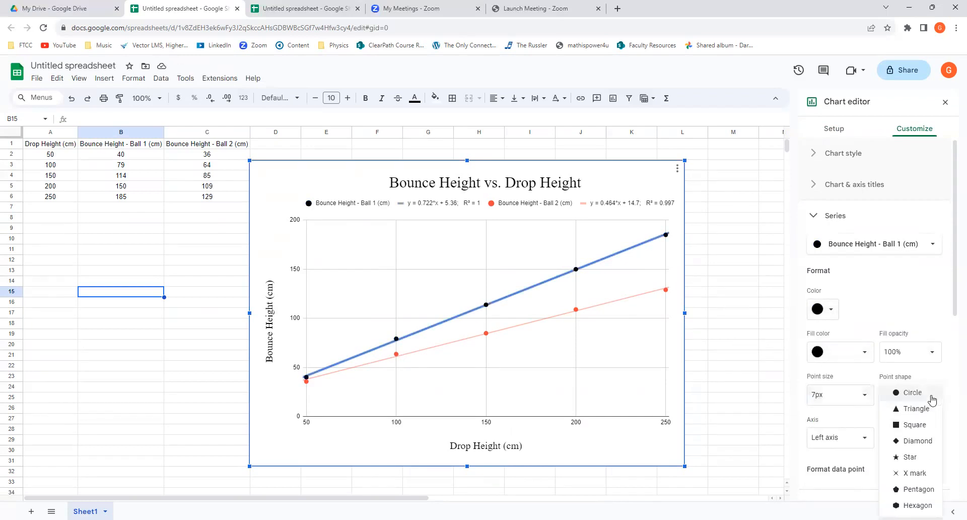
click(917, 409)
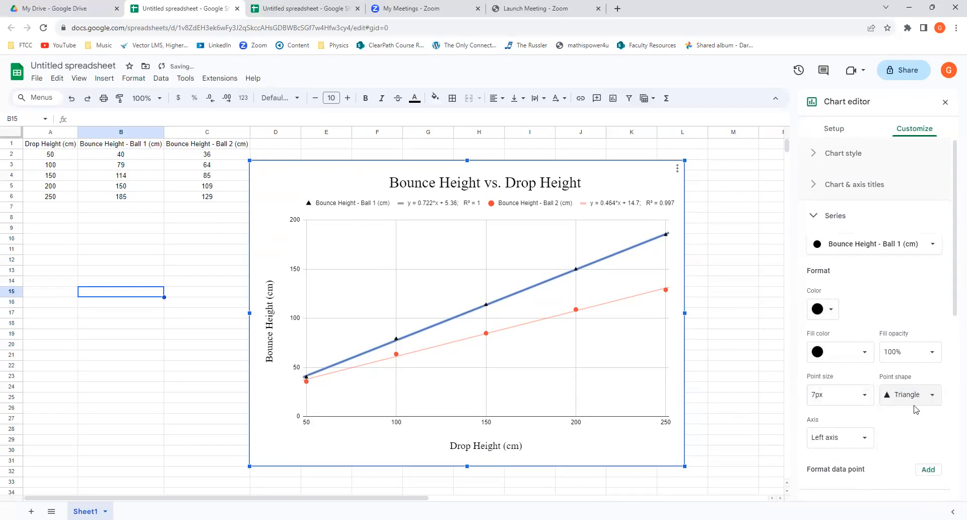
click(737, 306)
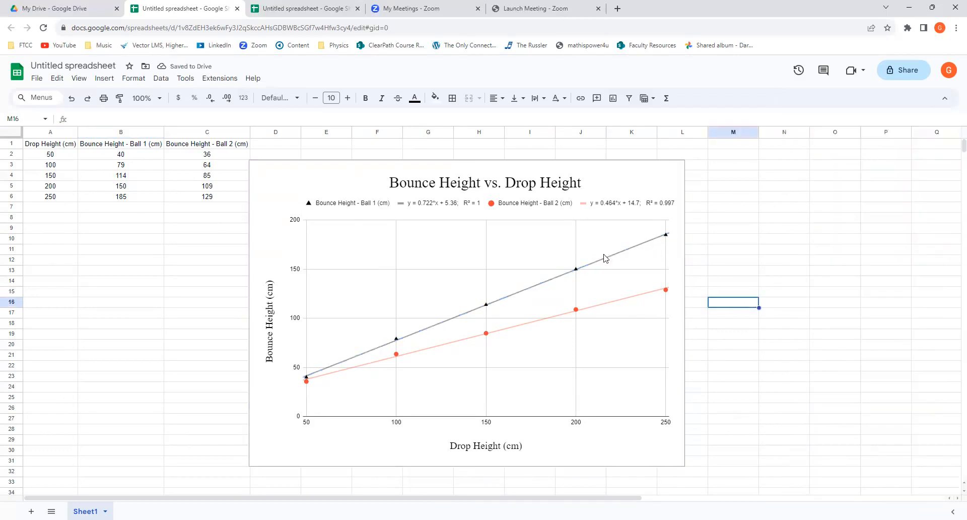